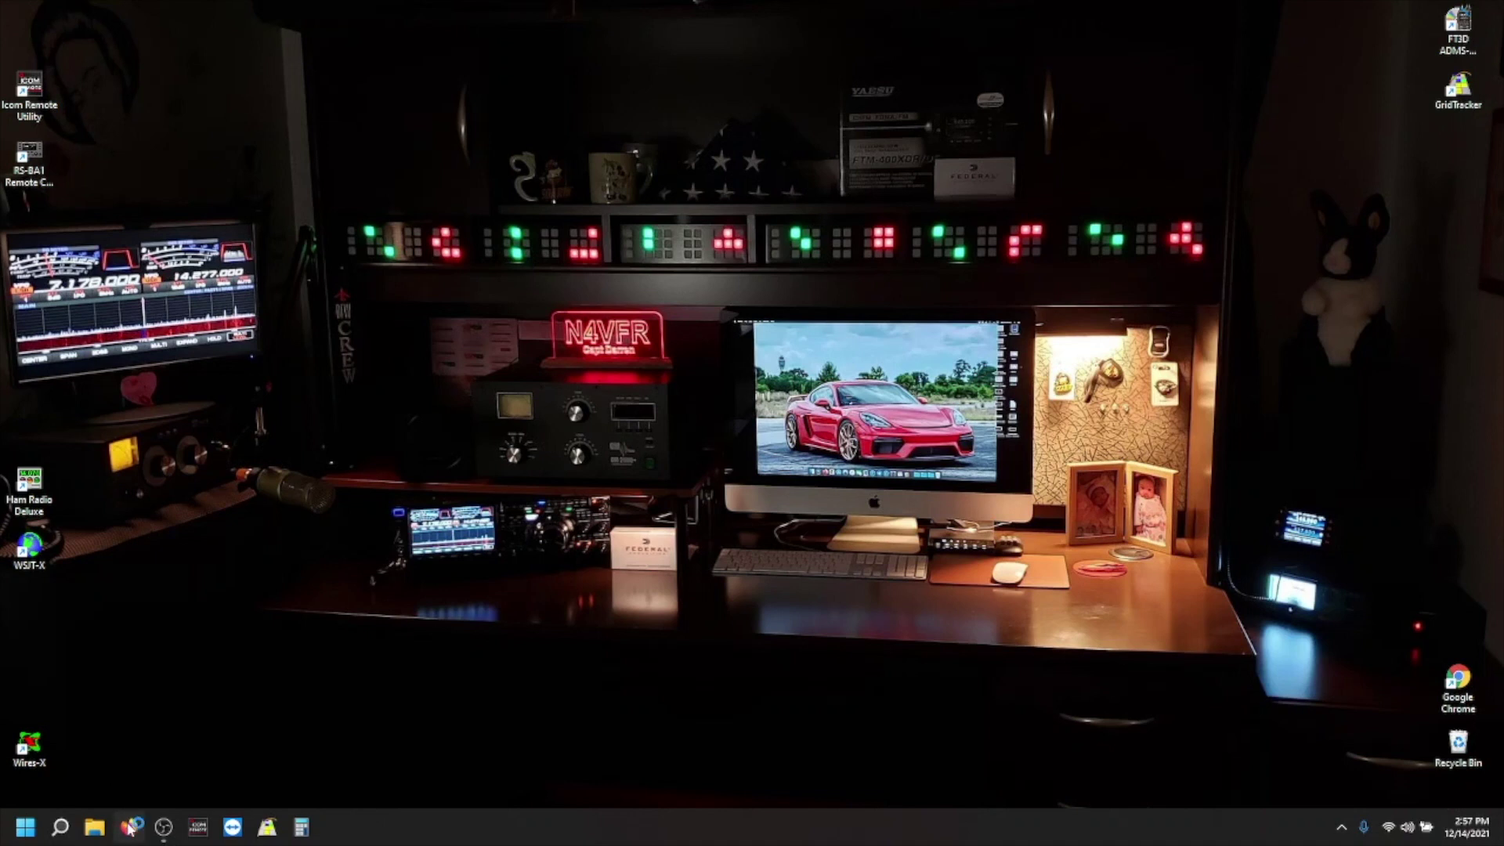
Open the yaesu.com website in Firefox.
left_click(128, 827)
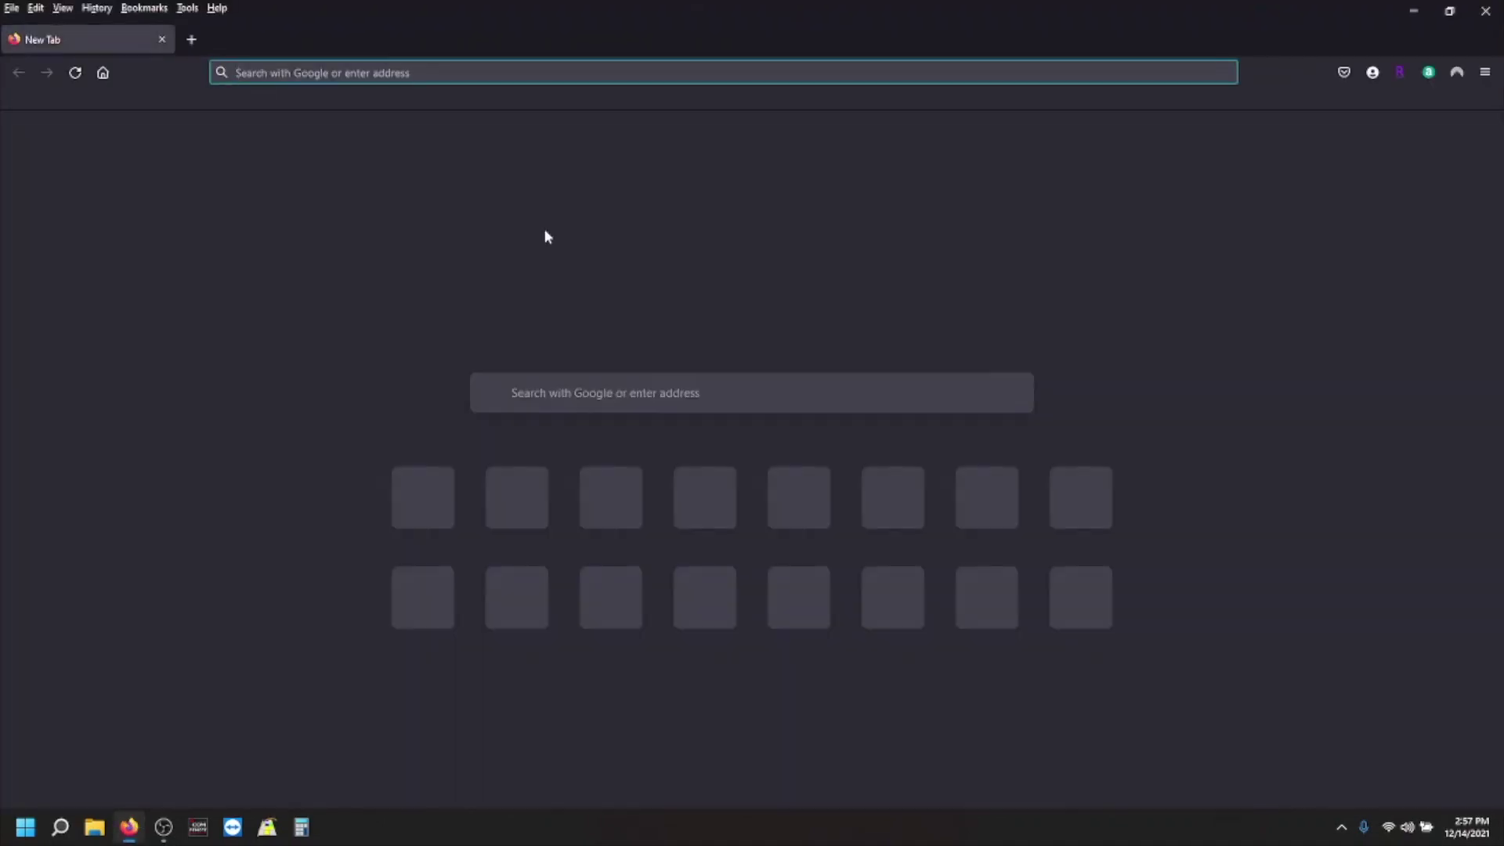
left_click(585, 390)
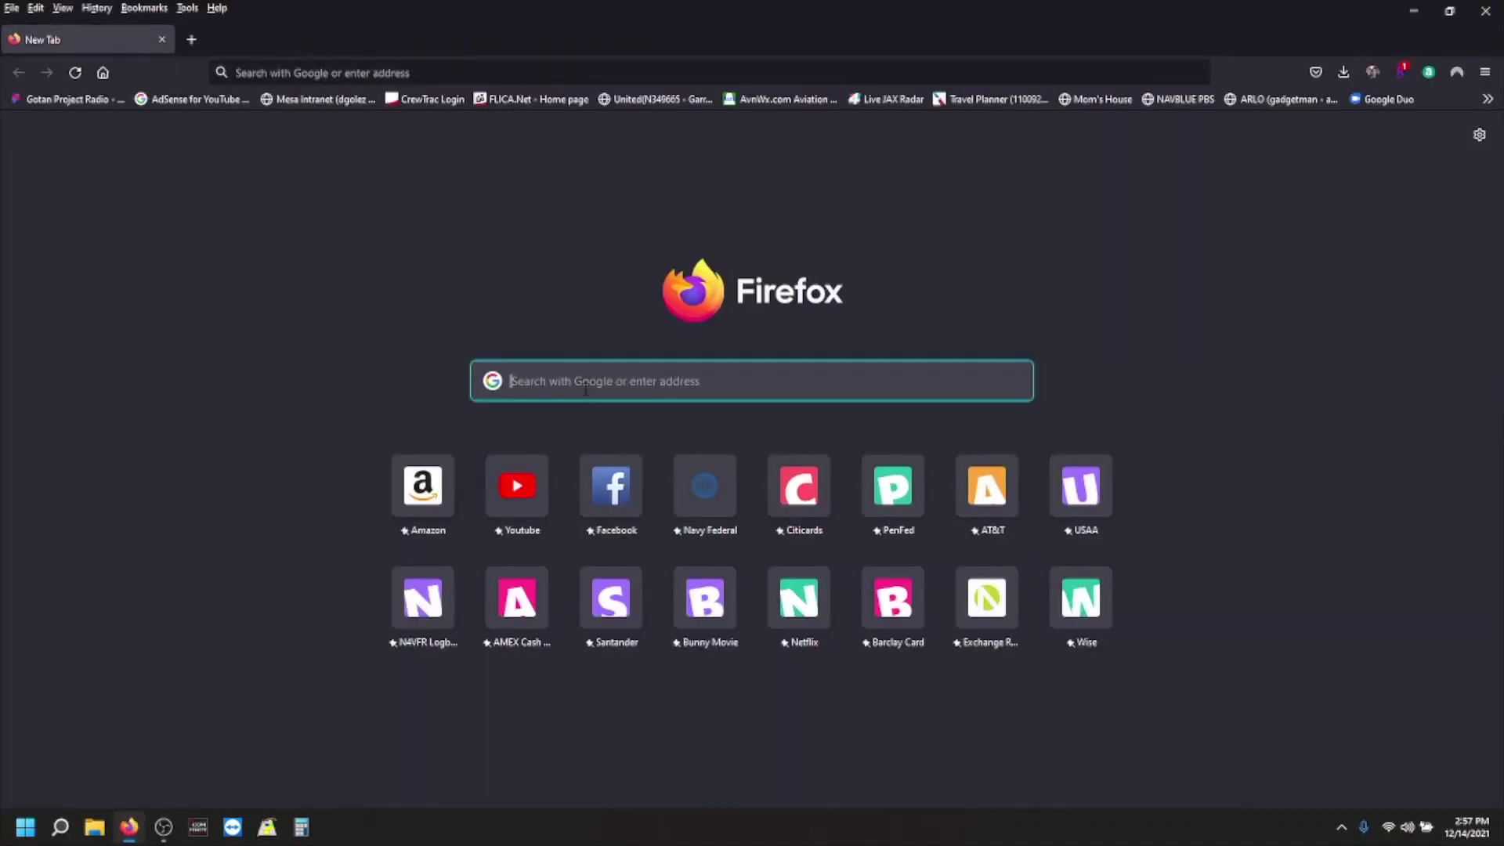
type("yaesu.com/")
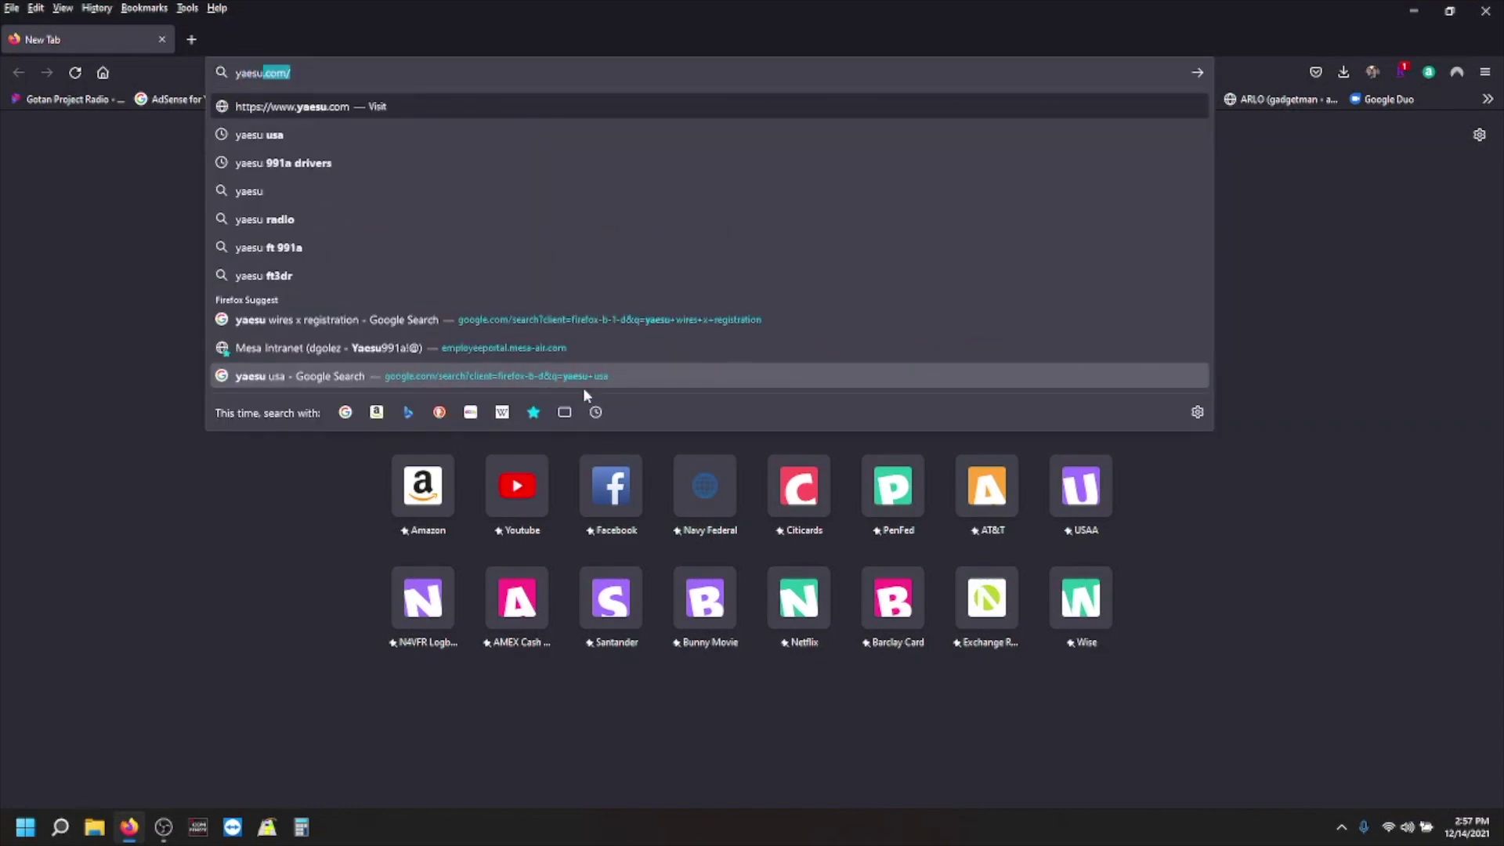
key("Return")
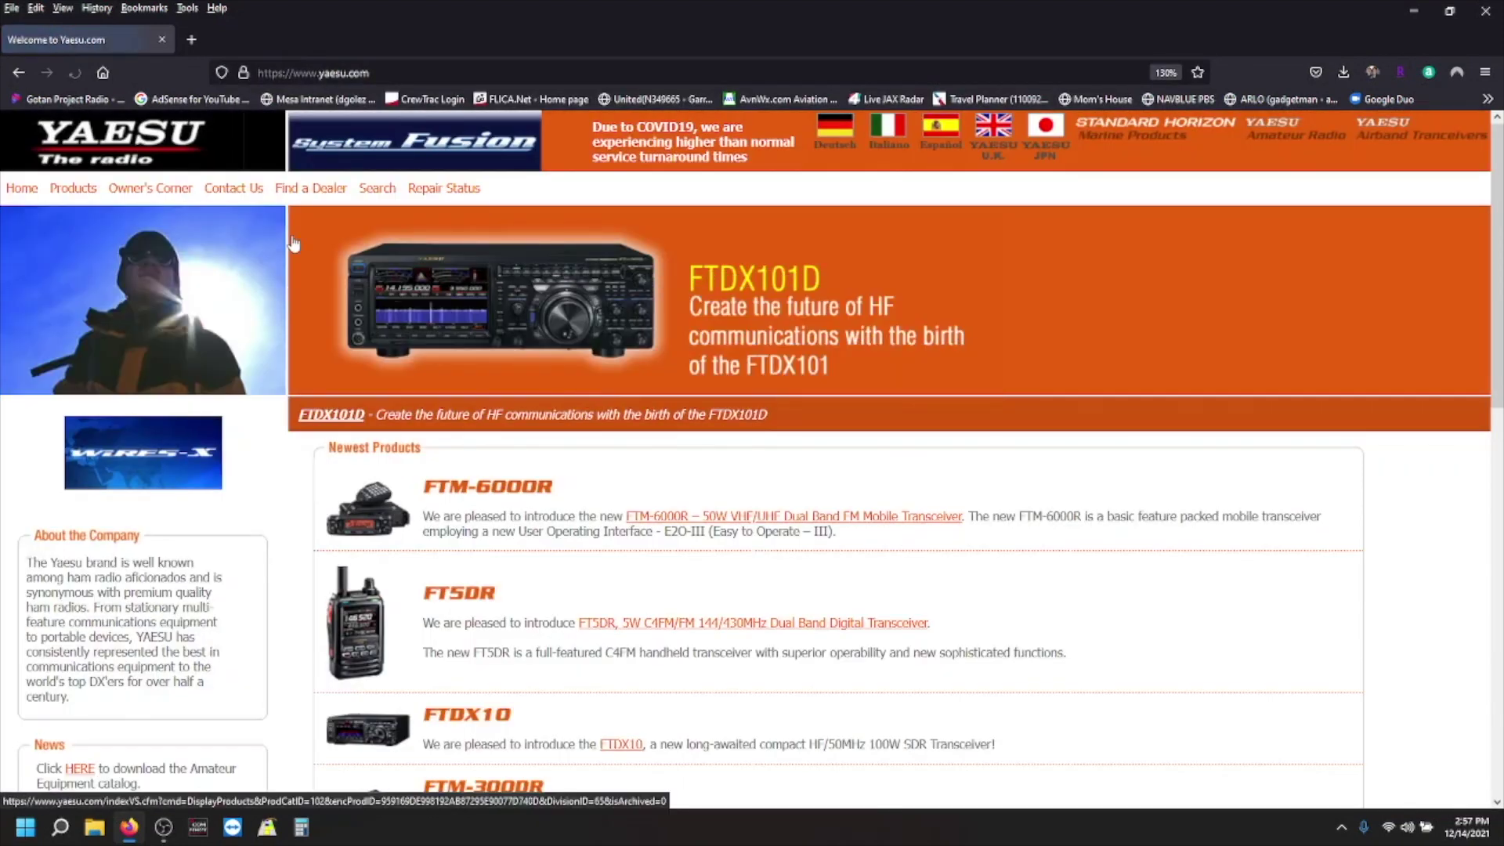
Open the FT-991A product page from the HF Transceivers/Amplifiers category and bring up its downloadable files.
mouse_move(98, 186)
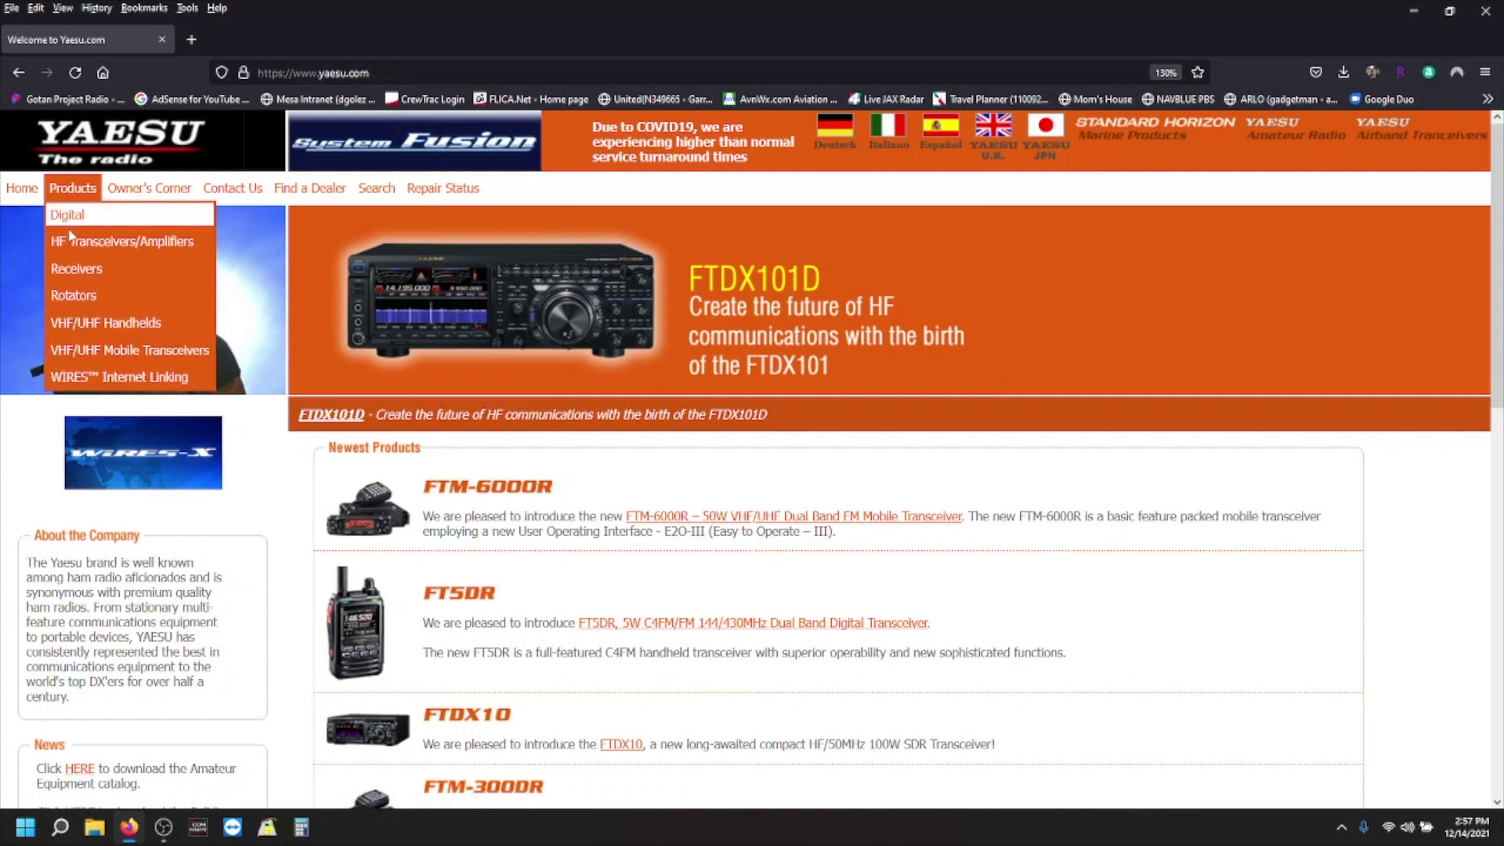
left_click(93, 243)
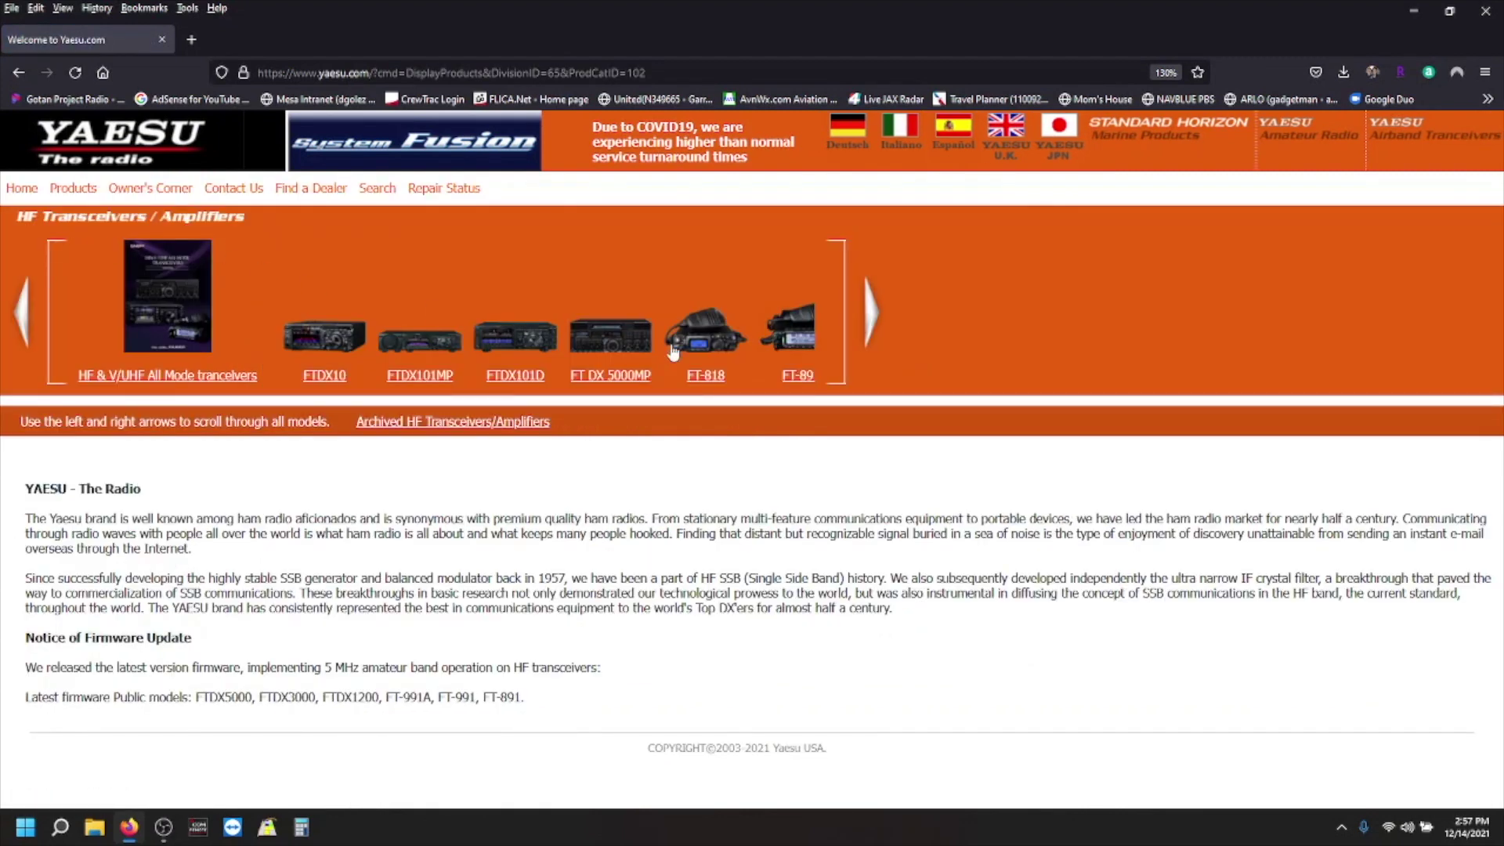
left_click(873, 324)
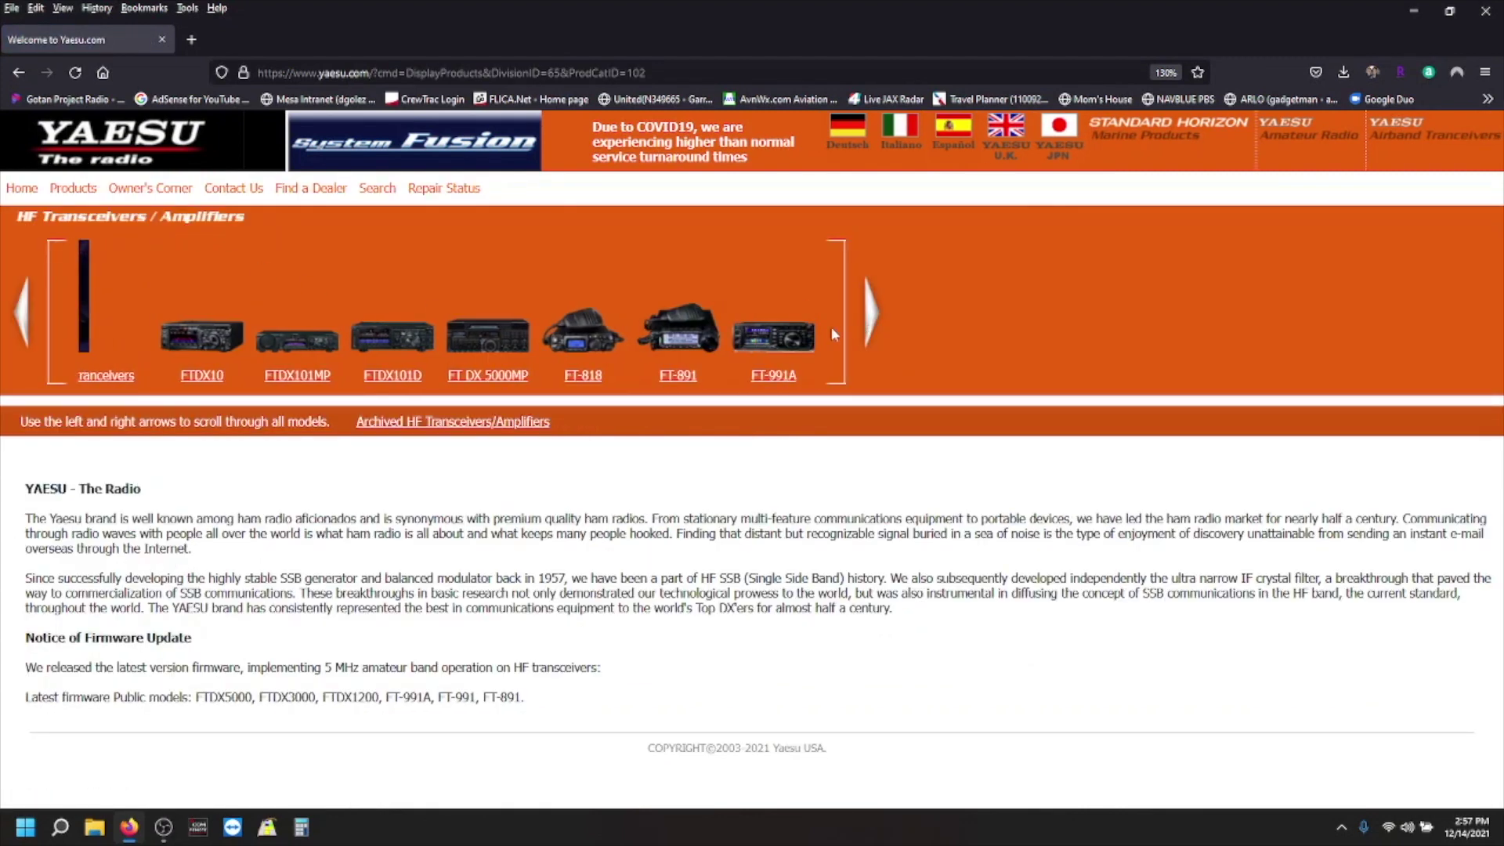
left_click(786, 345)
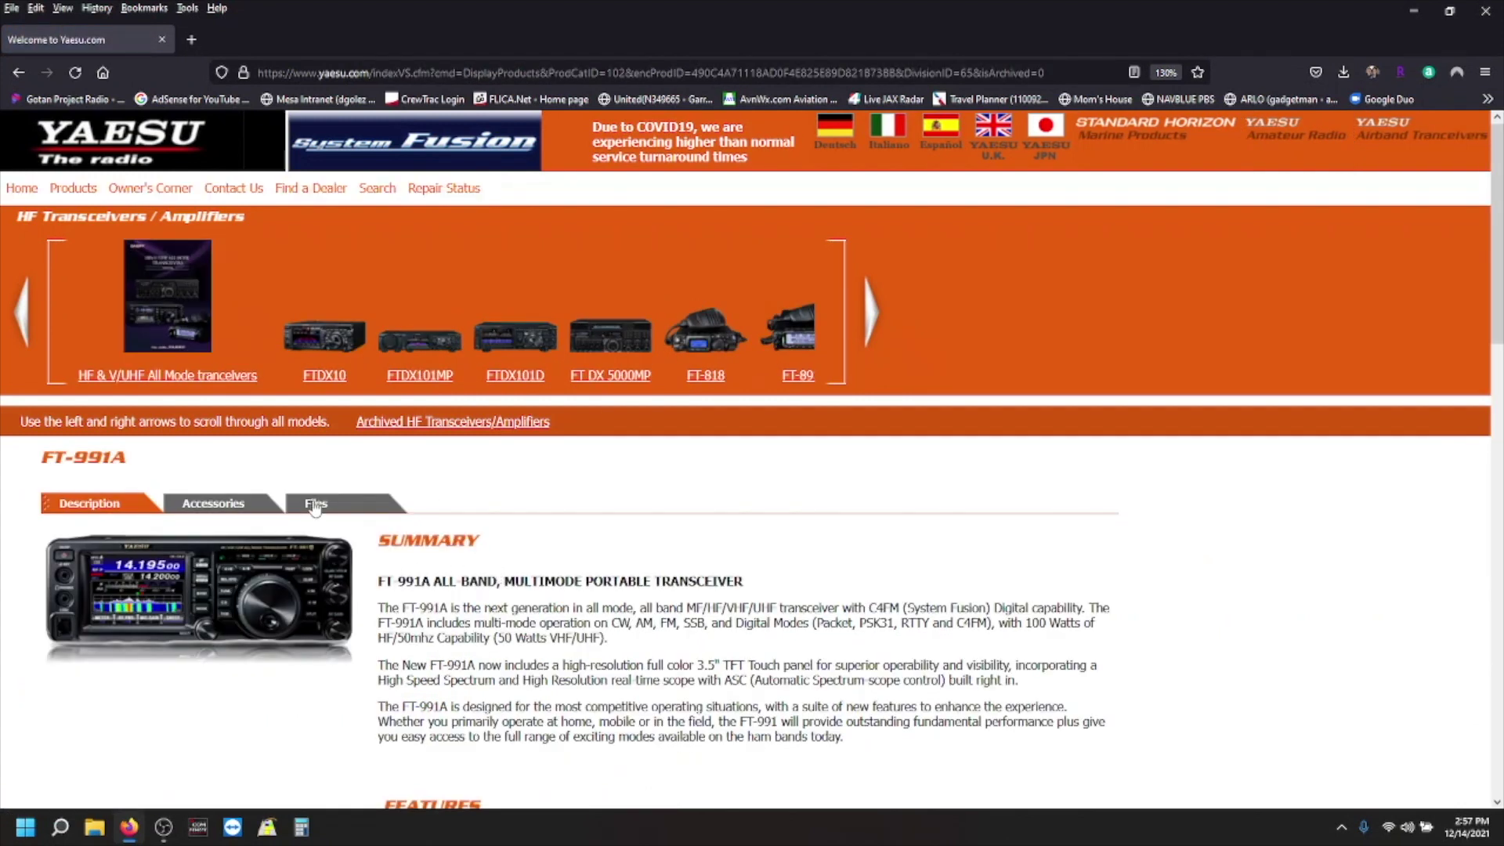
left_click(315, 504)
scroll(496, 570, "down", 5)
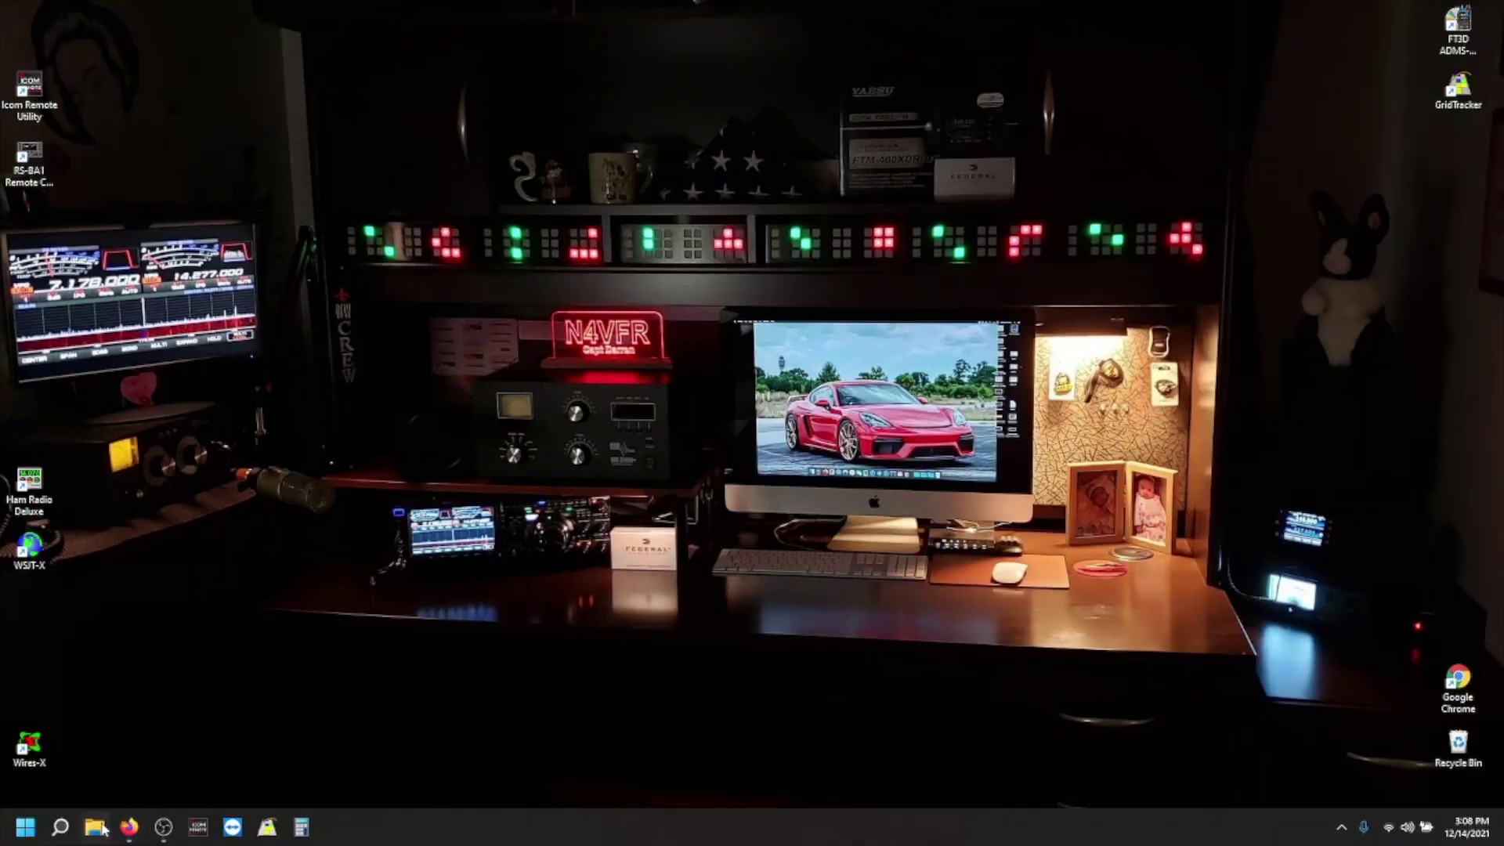
Extract the FT-991A_Firmware_update_202006 archive from the Downloads folder to its default destination.
left_click(94, 827)
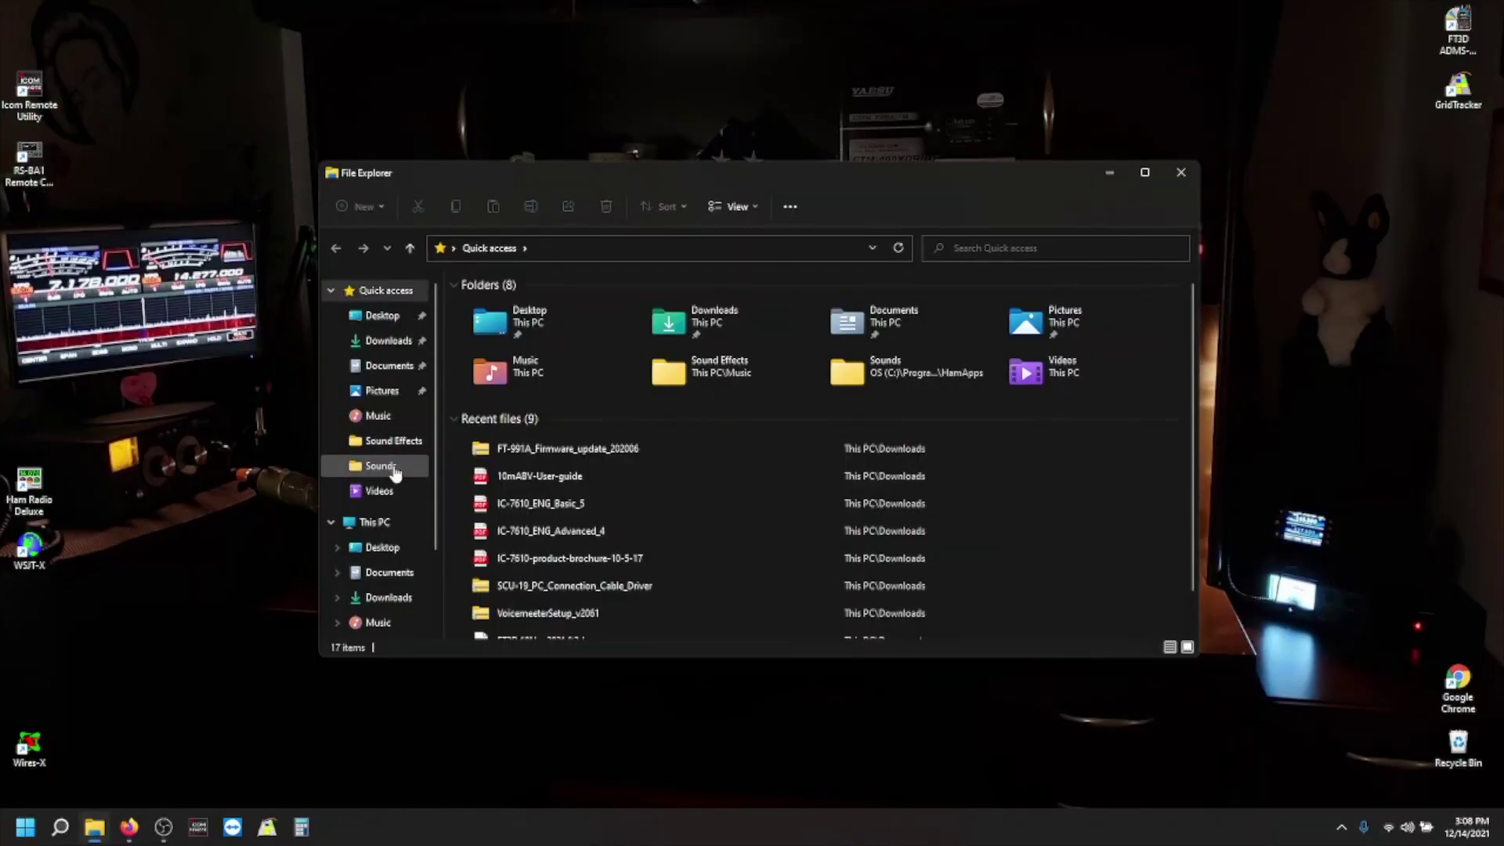
left_click(408, 342)
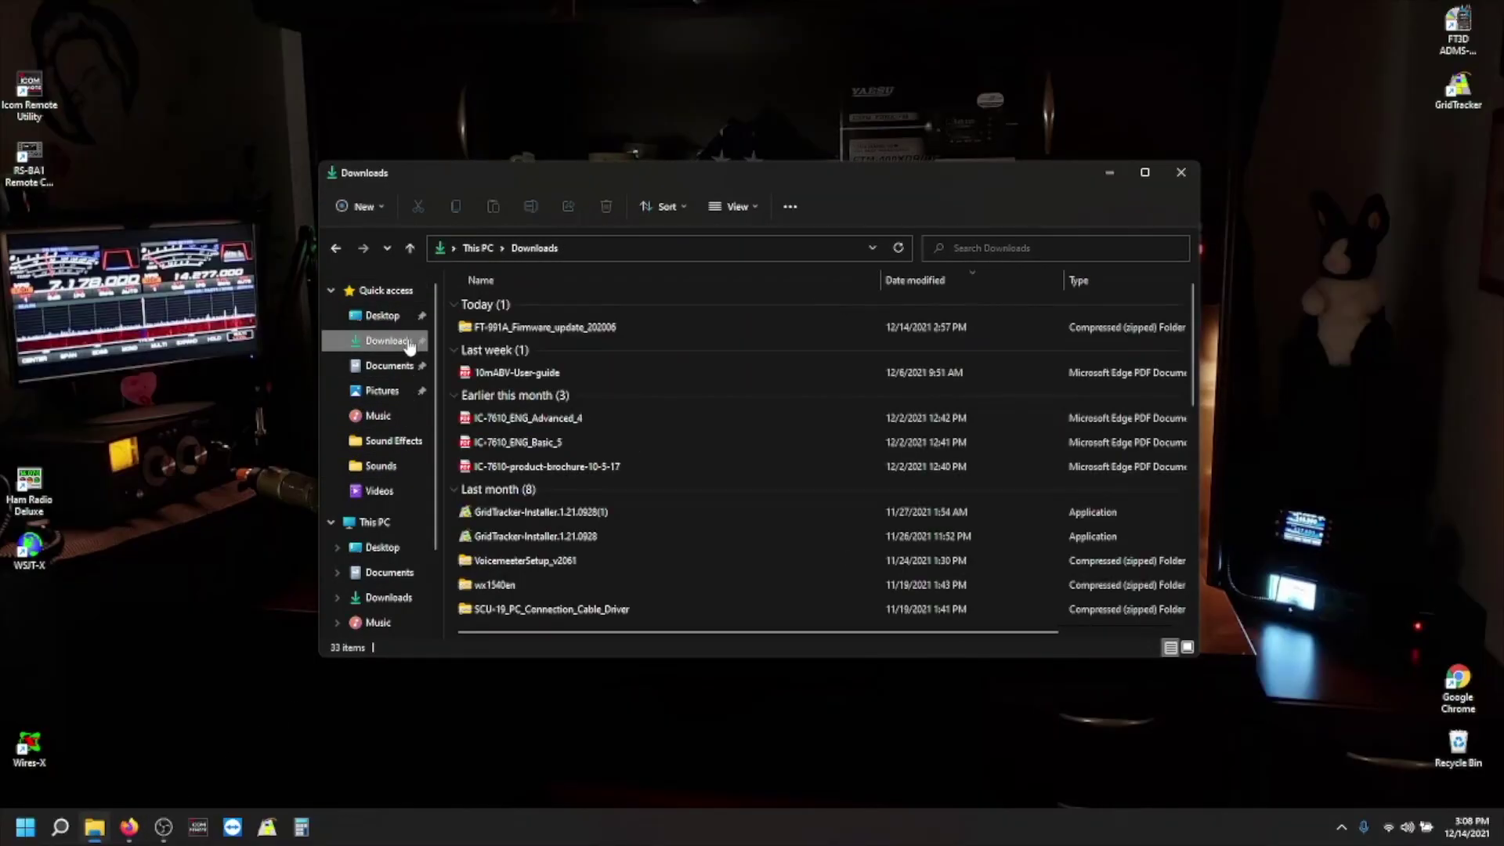
right_click(546, 330)
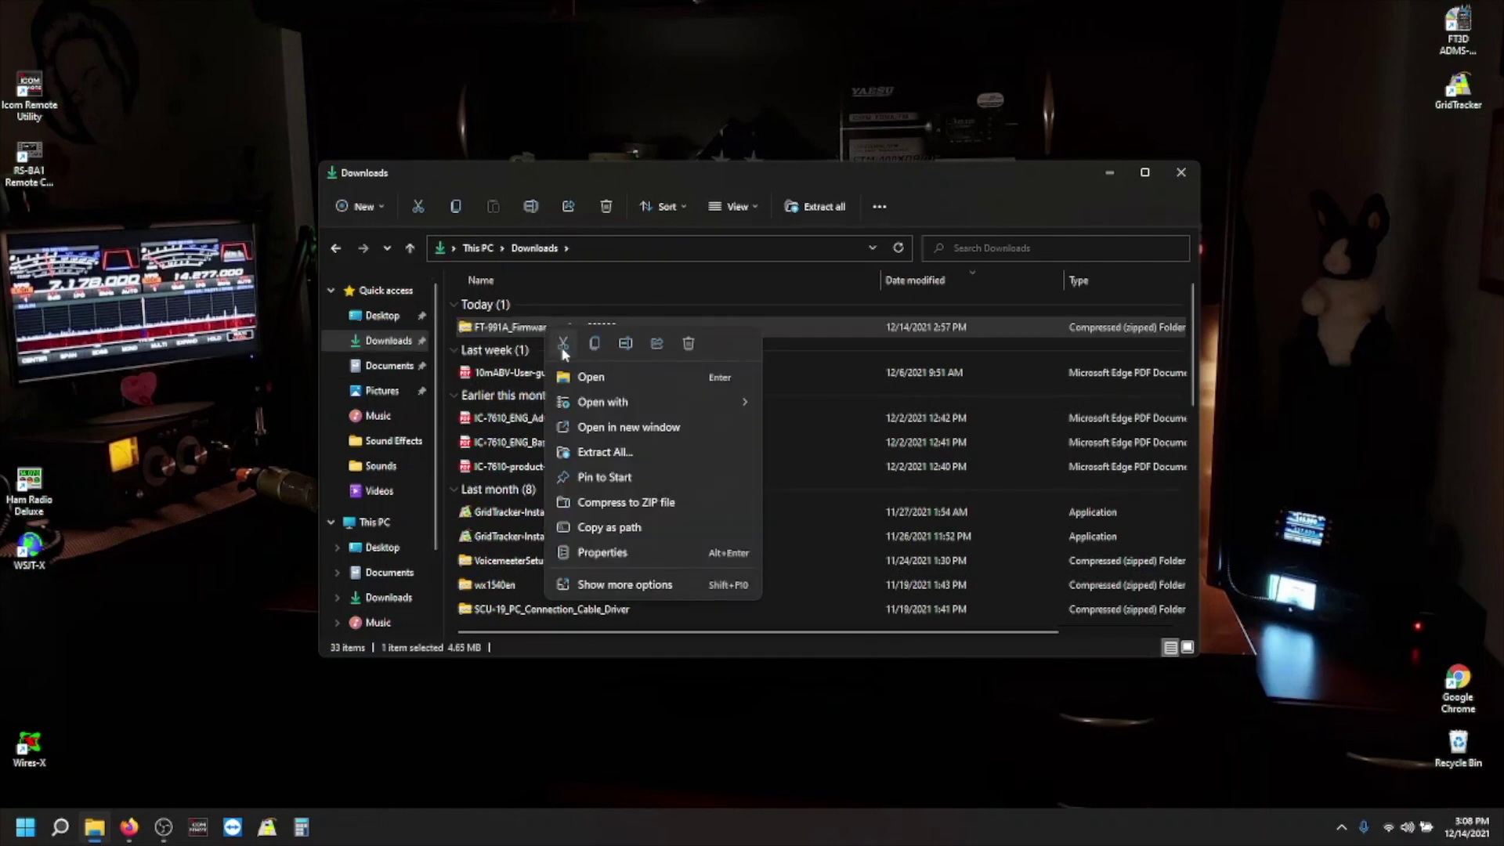
left_click(605, 452)
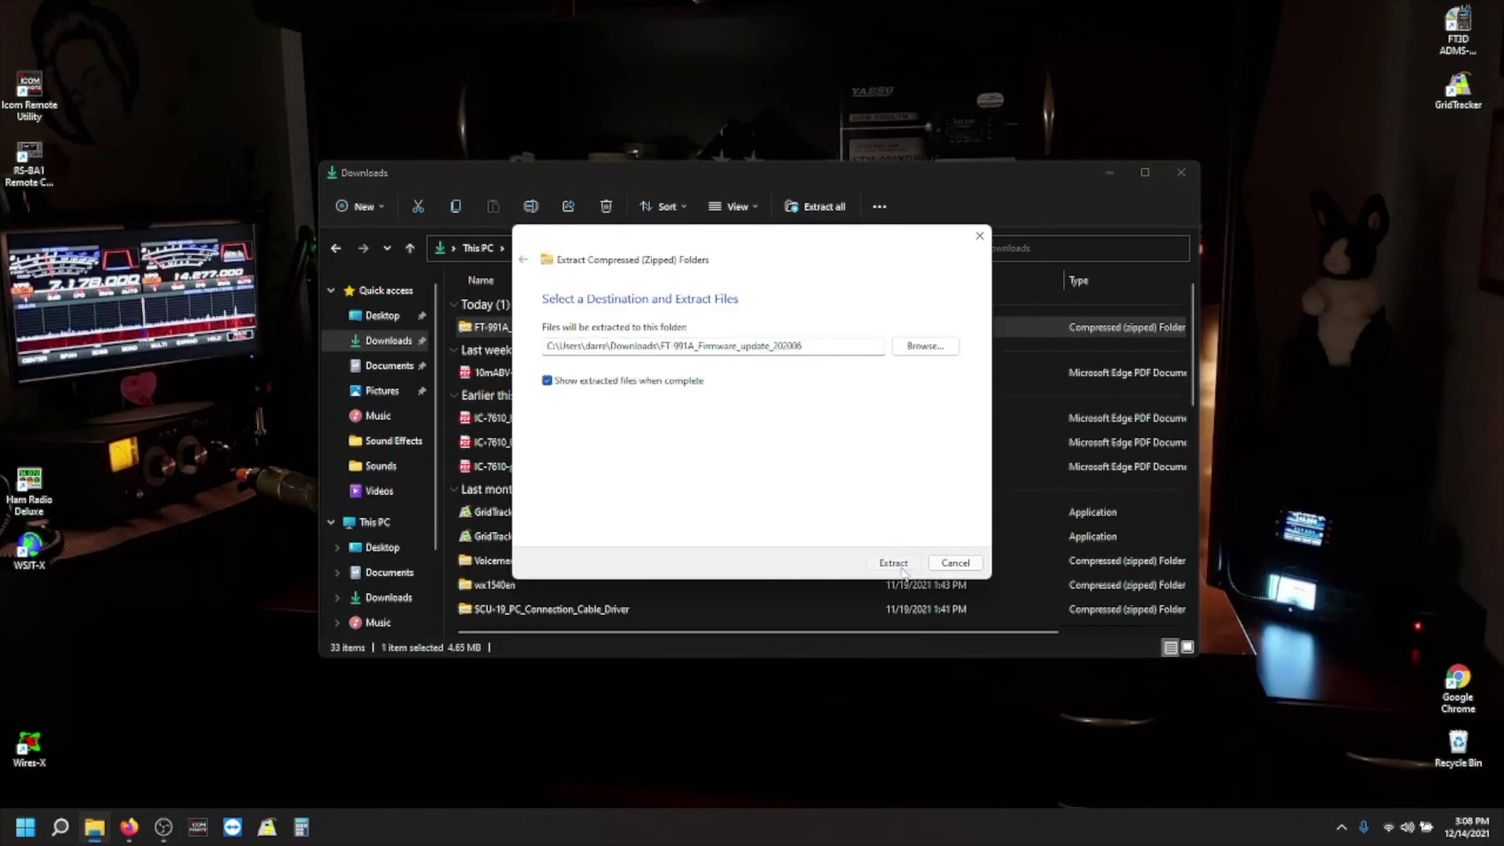
left_click(900, 564)
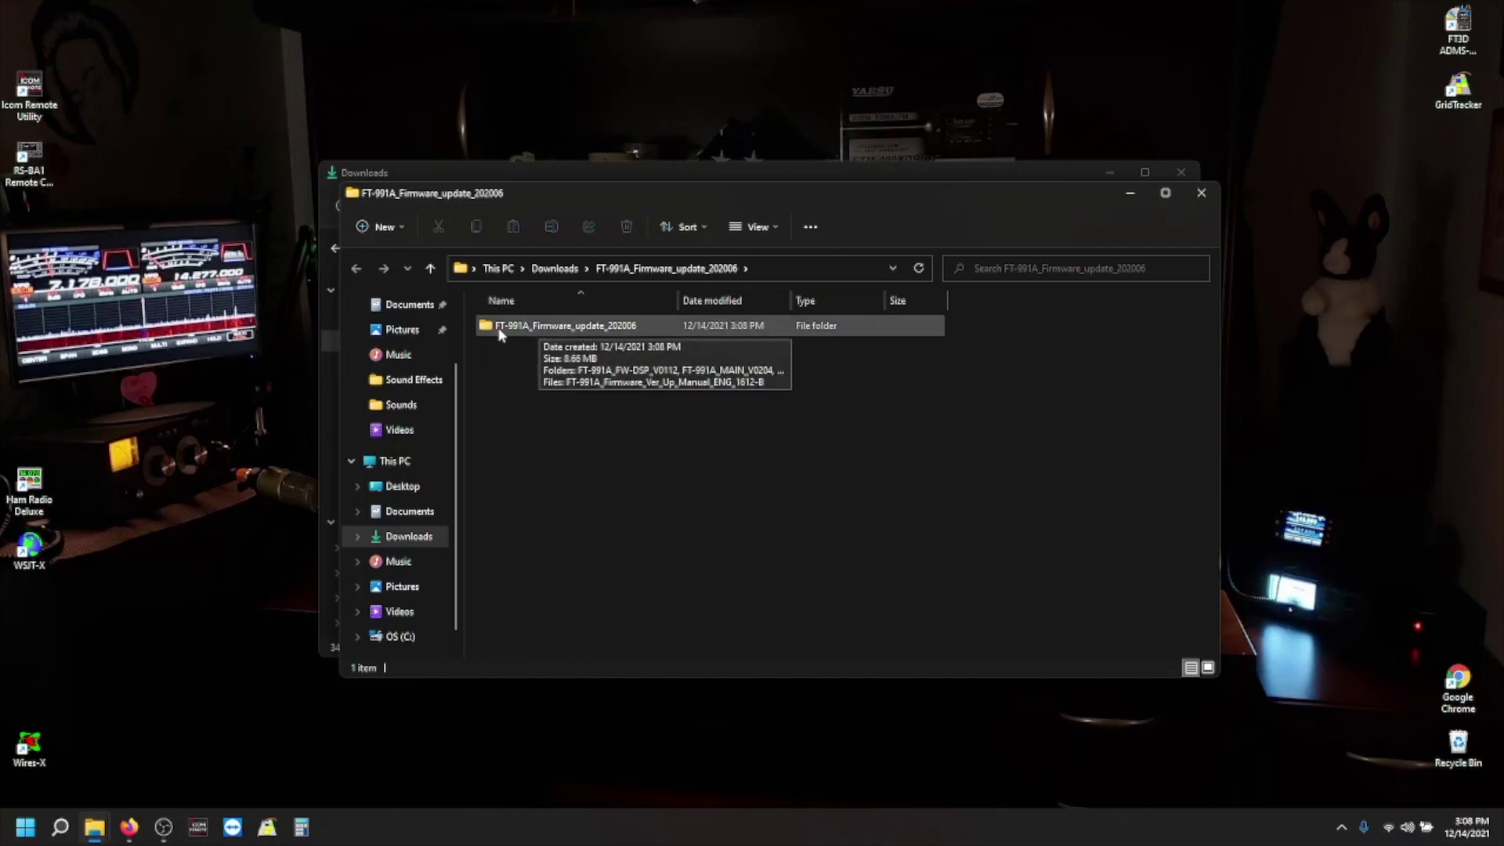
Run YFSW024 from the extracted FT-991A_MAIN_V0204 folder and write the AH067_V0204.SFL main firmware to the radio.
double_click(566, 326)
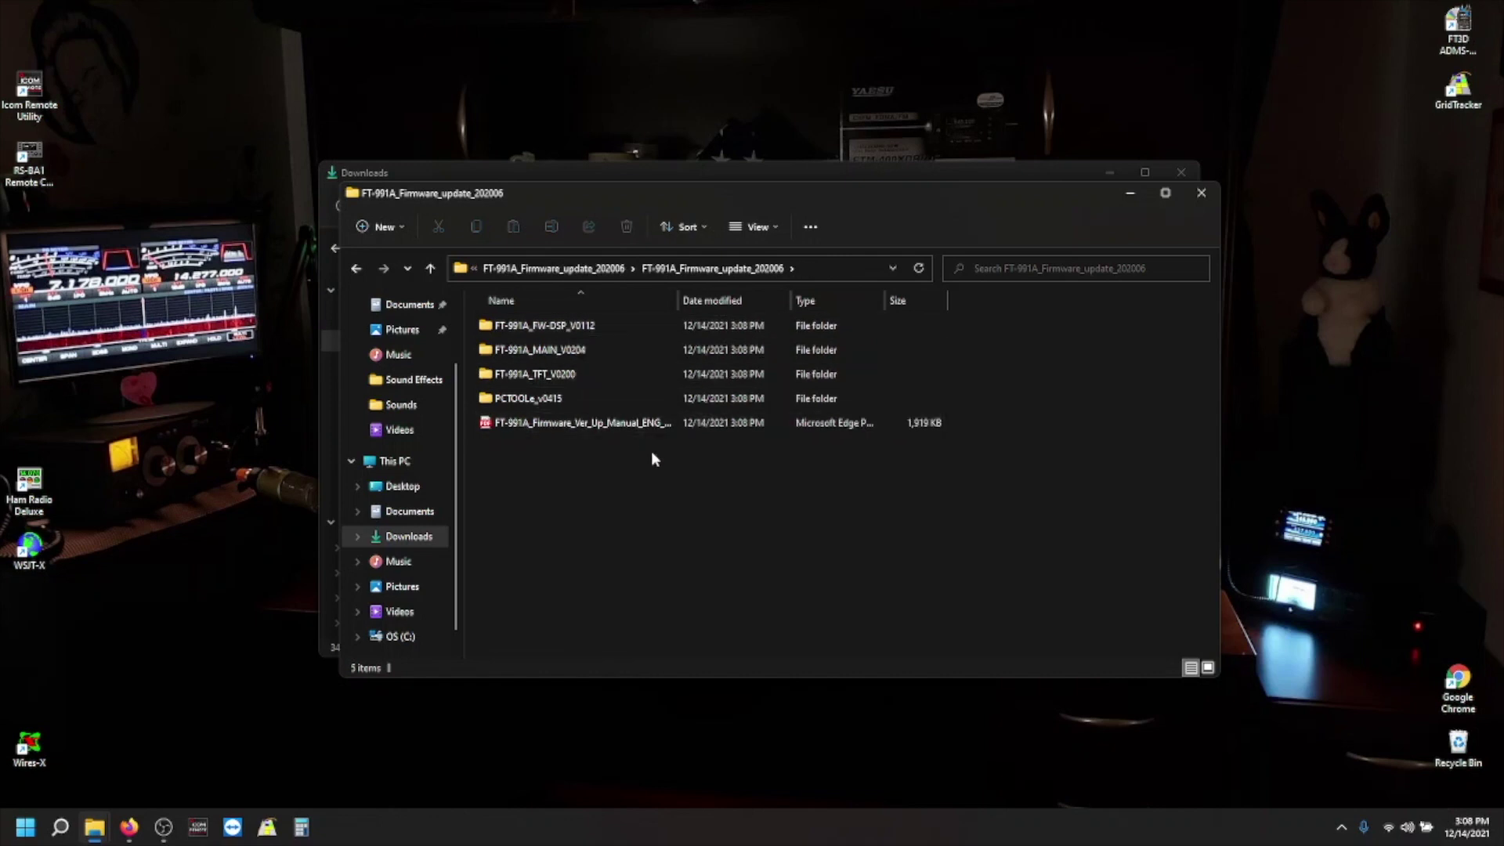
double_click(564, 349)
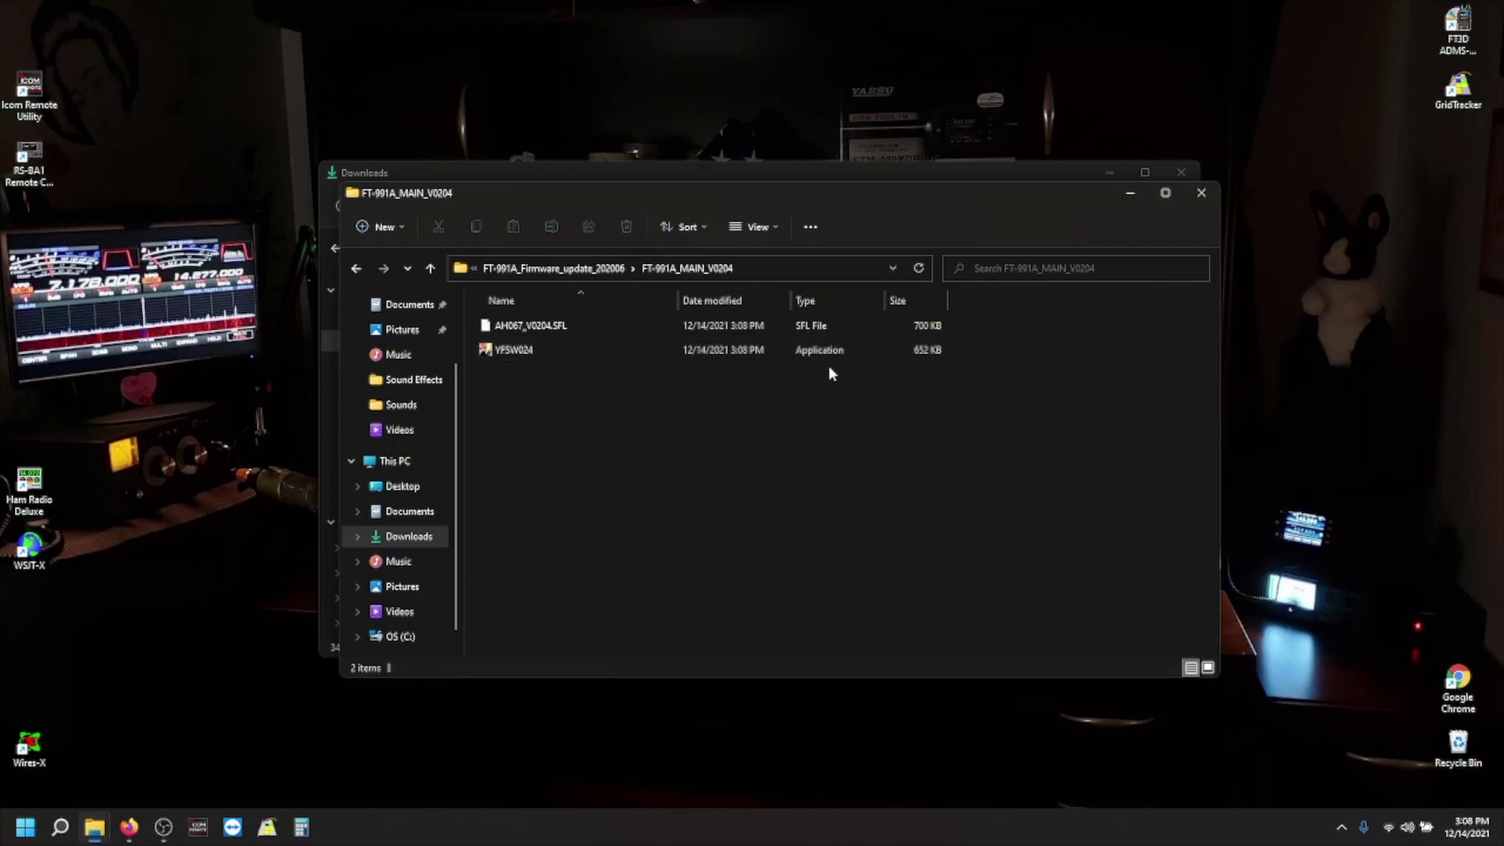
double_click(546, 351)
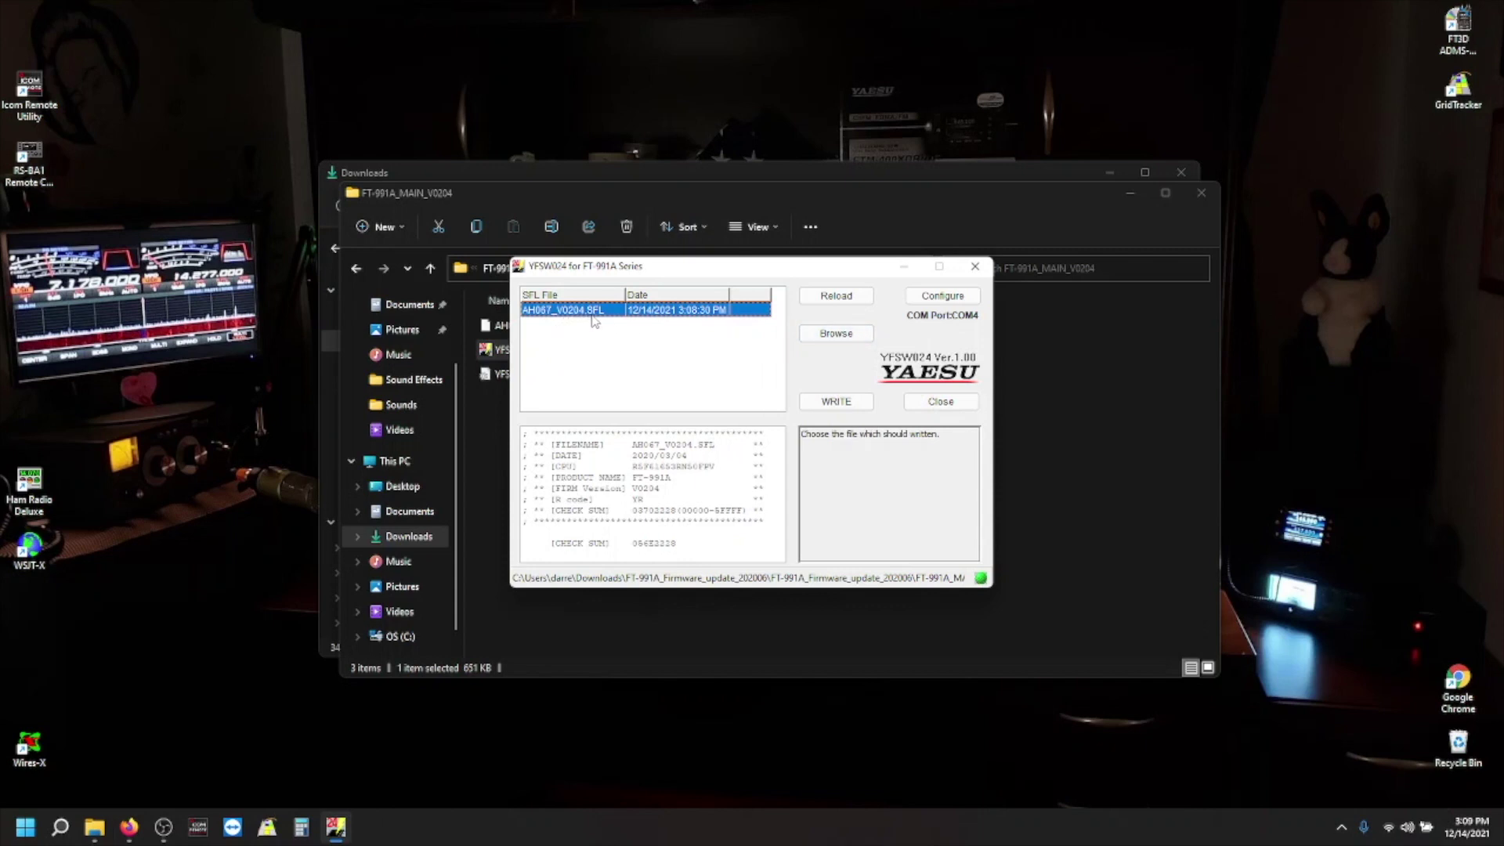
left_click(846, 408)
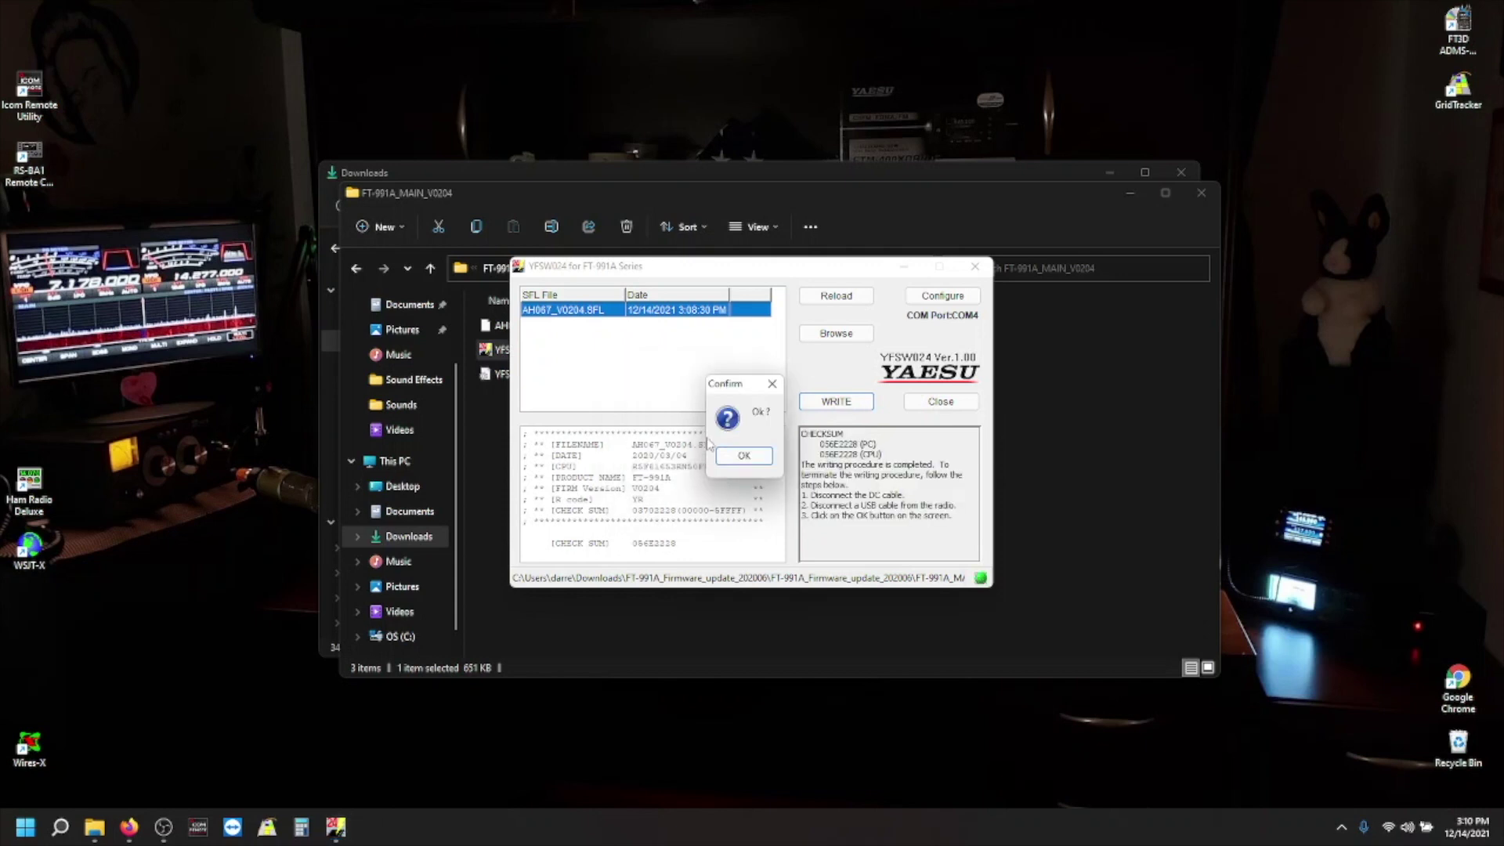
left_click(764, 457)
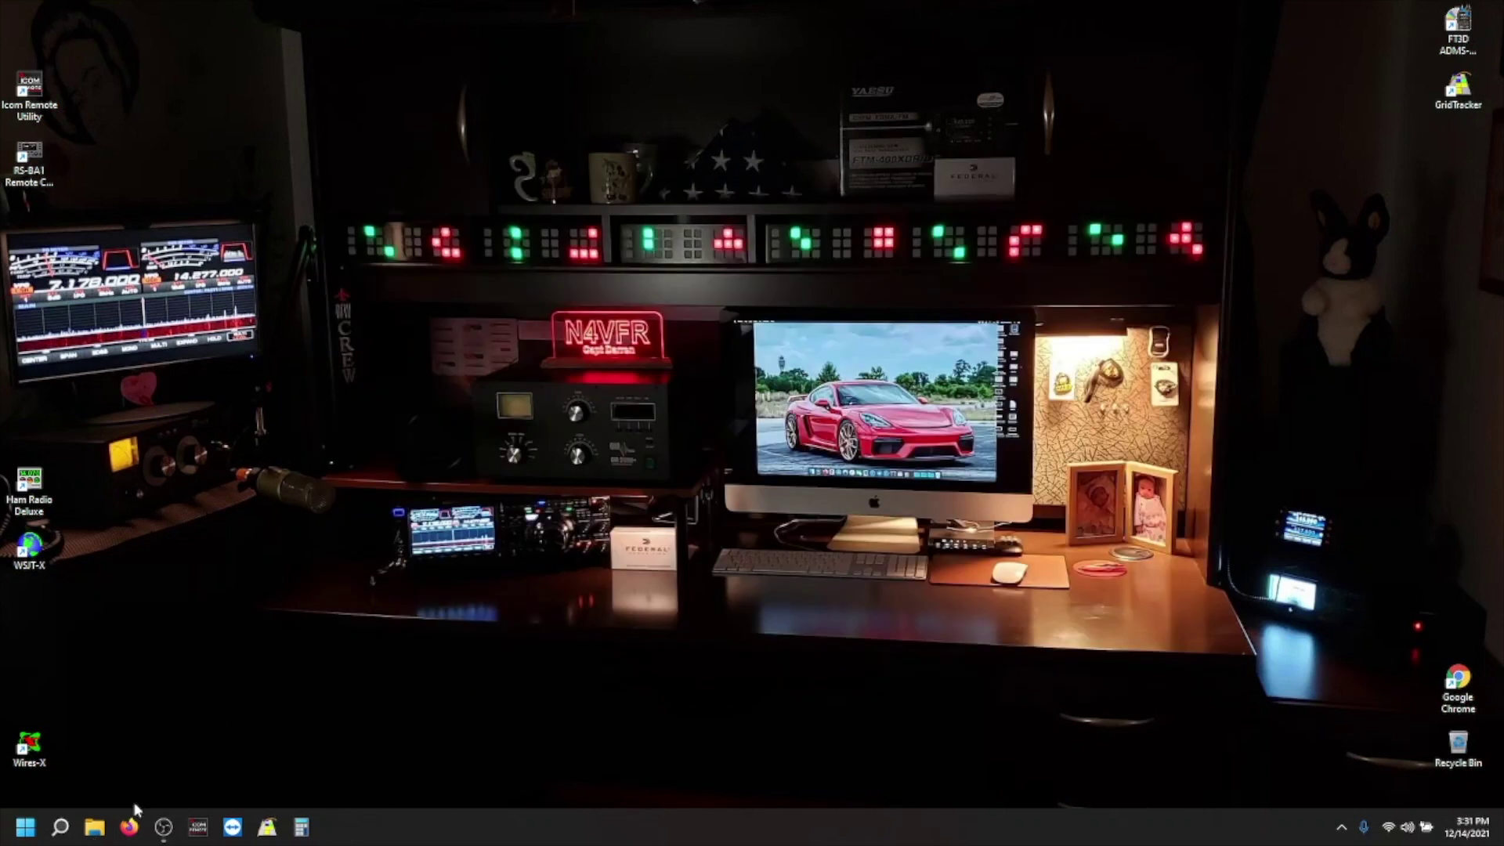
Launch the FW-DSP application from the FT-991A_FW-DSP_V0112 folder inside the extracted firmware update.
left_click(95, 829)
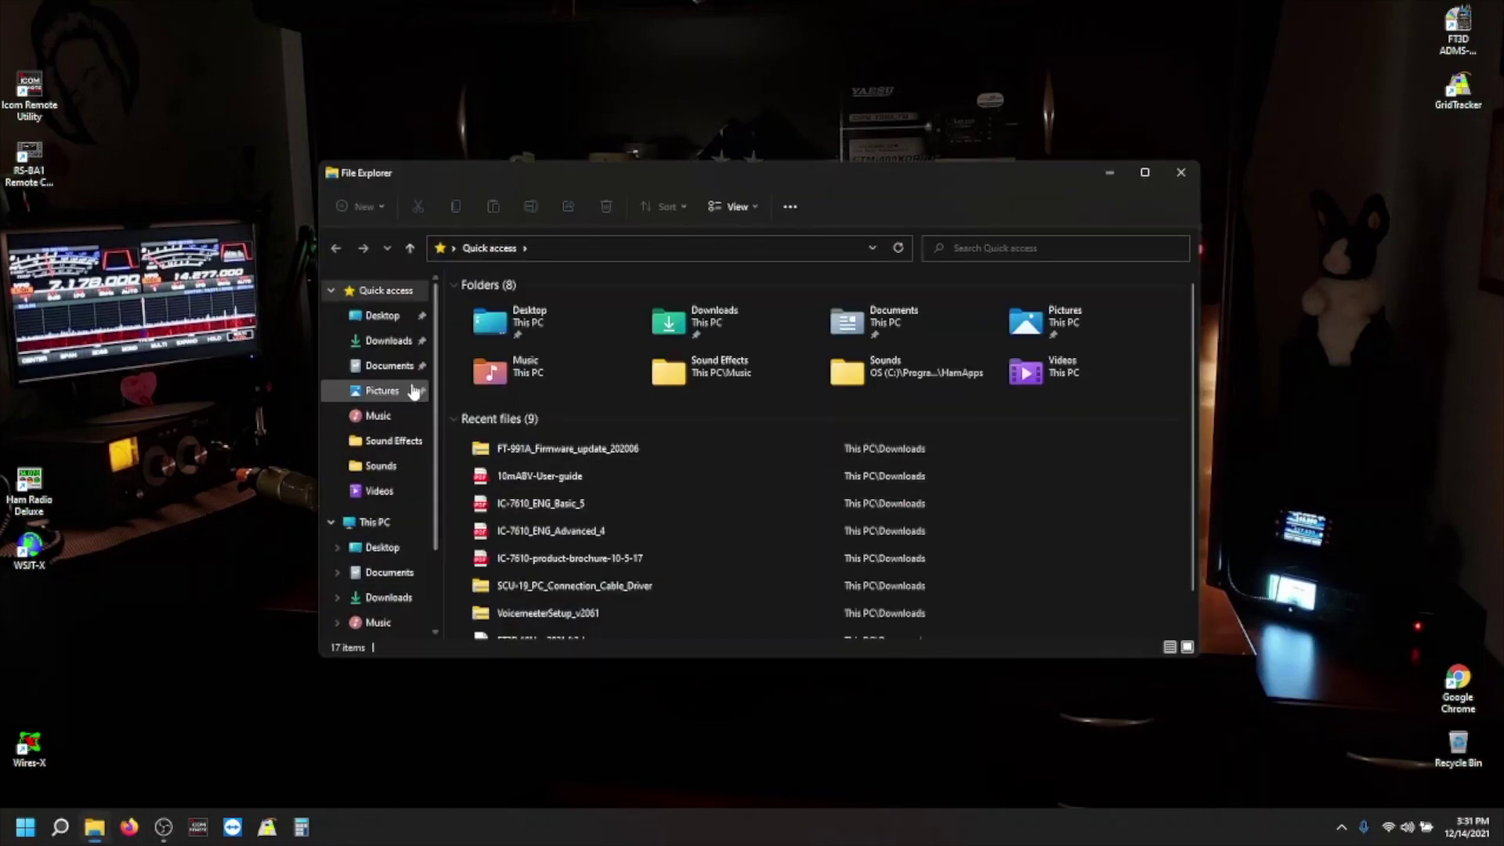
double_click(502, 440)
double_click(554, 308)
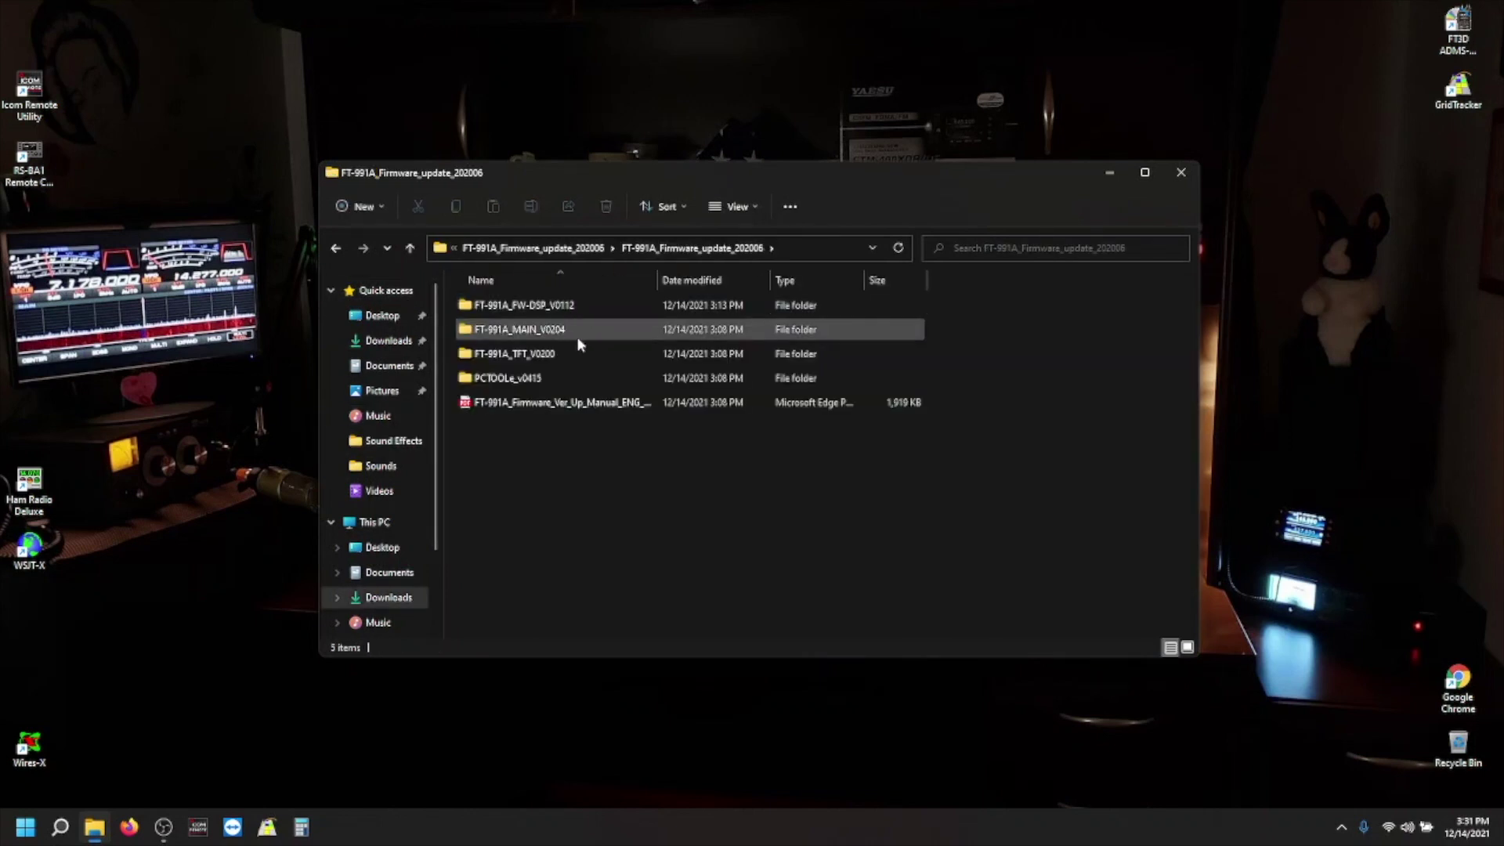
double_click(548, 304)
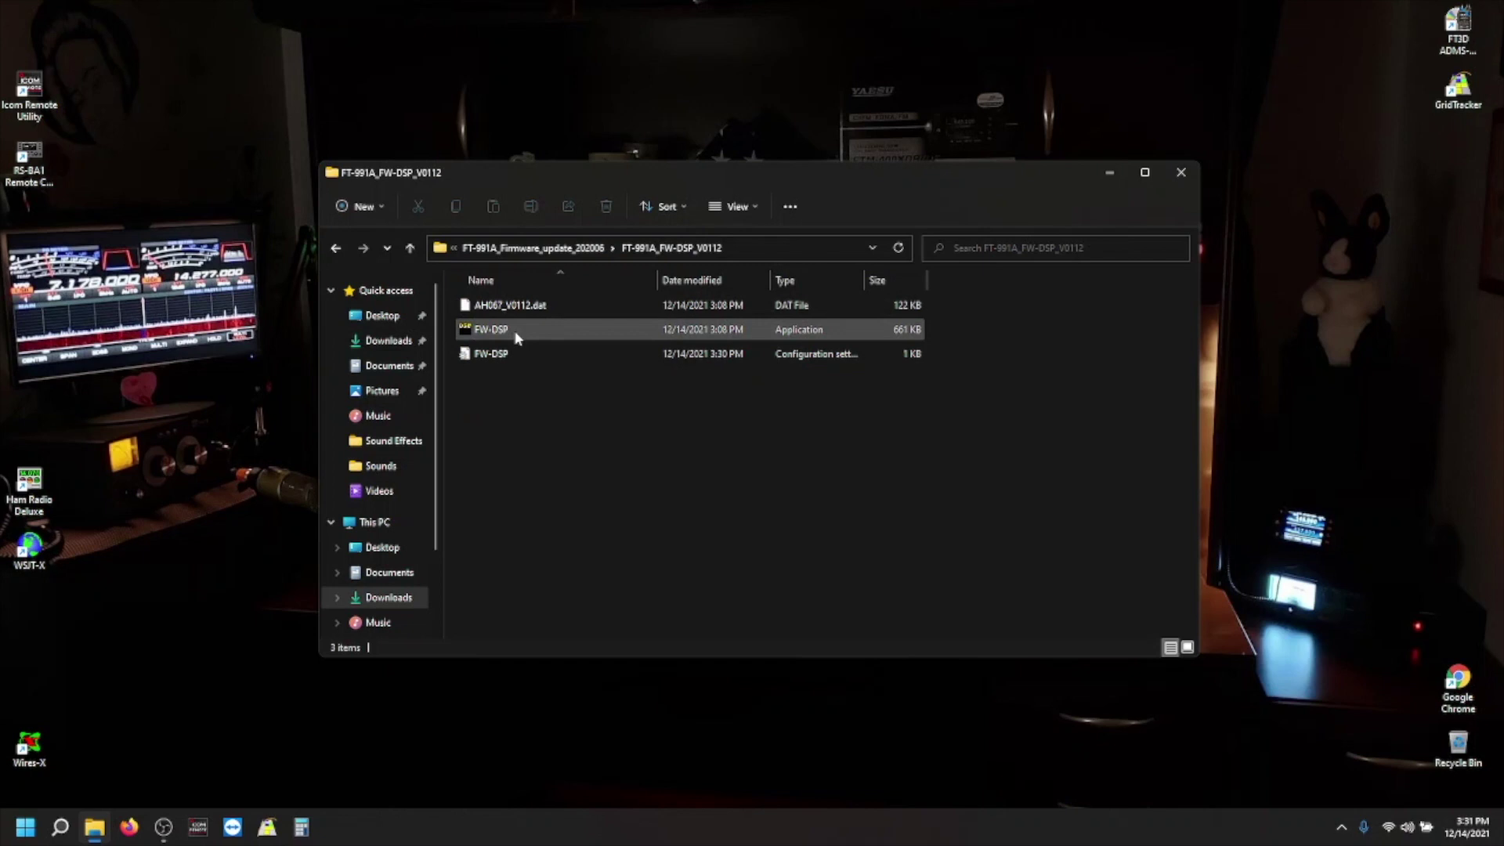
double_click(516, 330)
Write the AH067_V0112.dat DSP firmware to the radio, retrying after a COM port error, and close the FW-DSP writer.
left_click(837, 402)
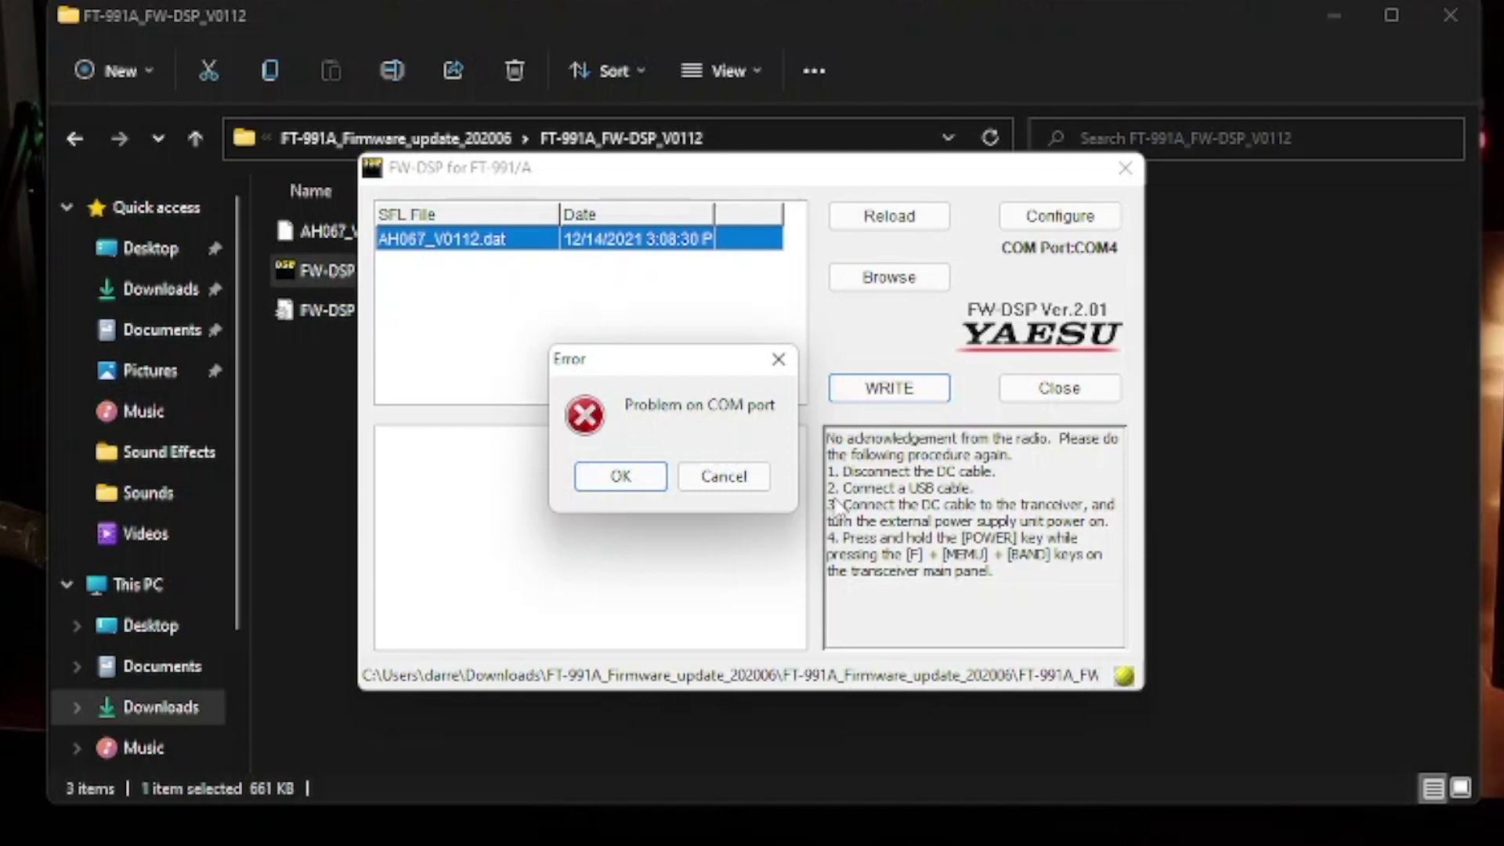
left_click(620, 475)
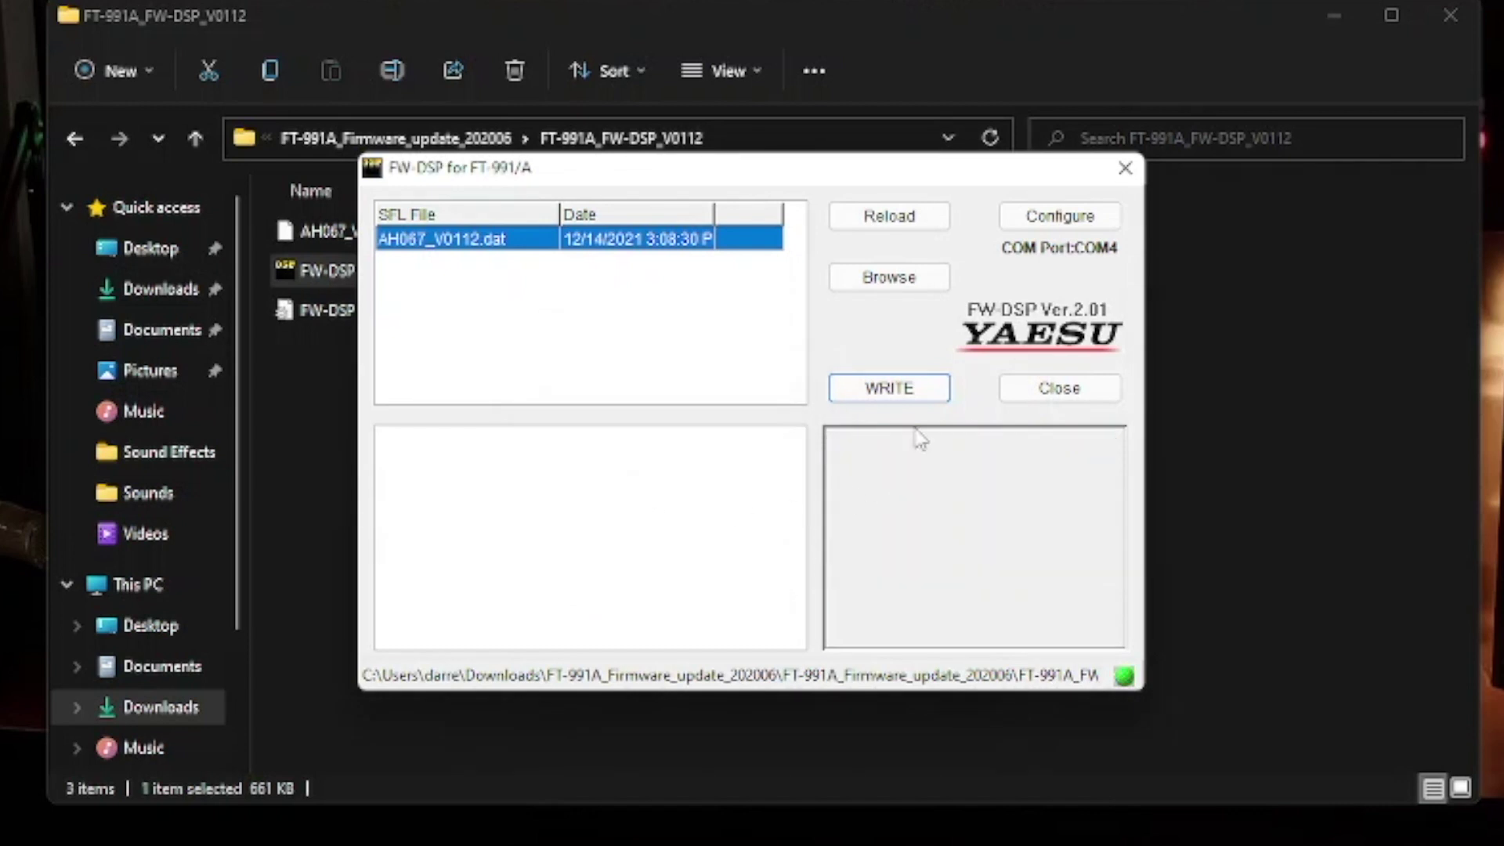
mouse_move(924, 396)
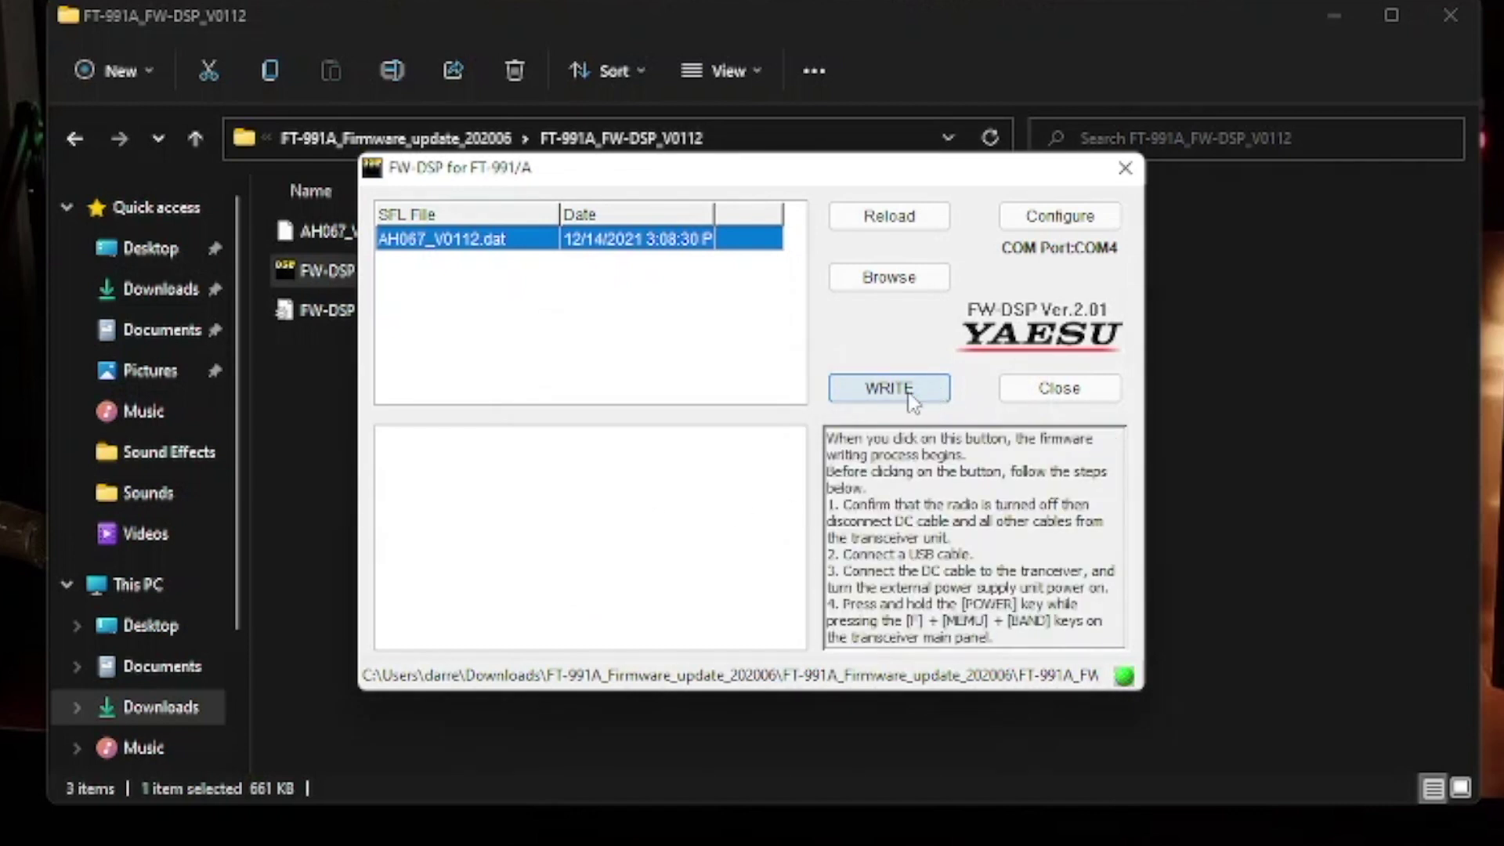
left_click(913, 402)
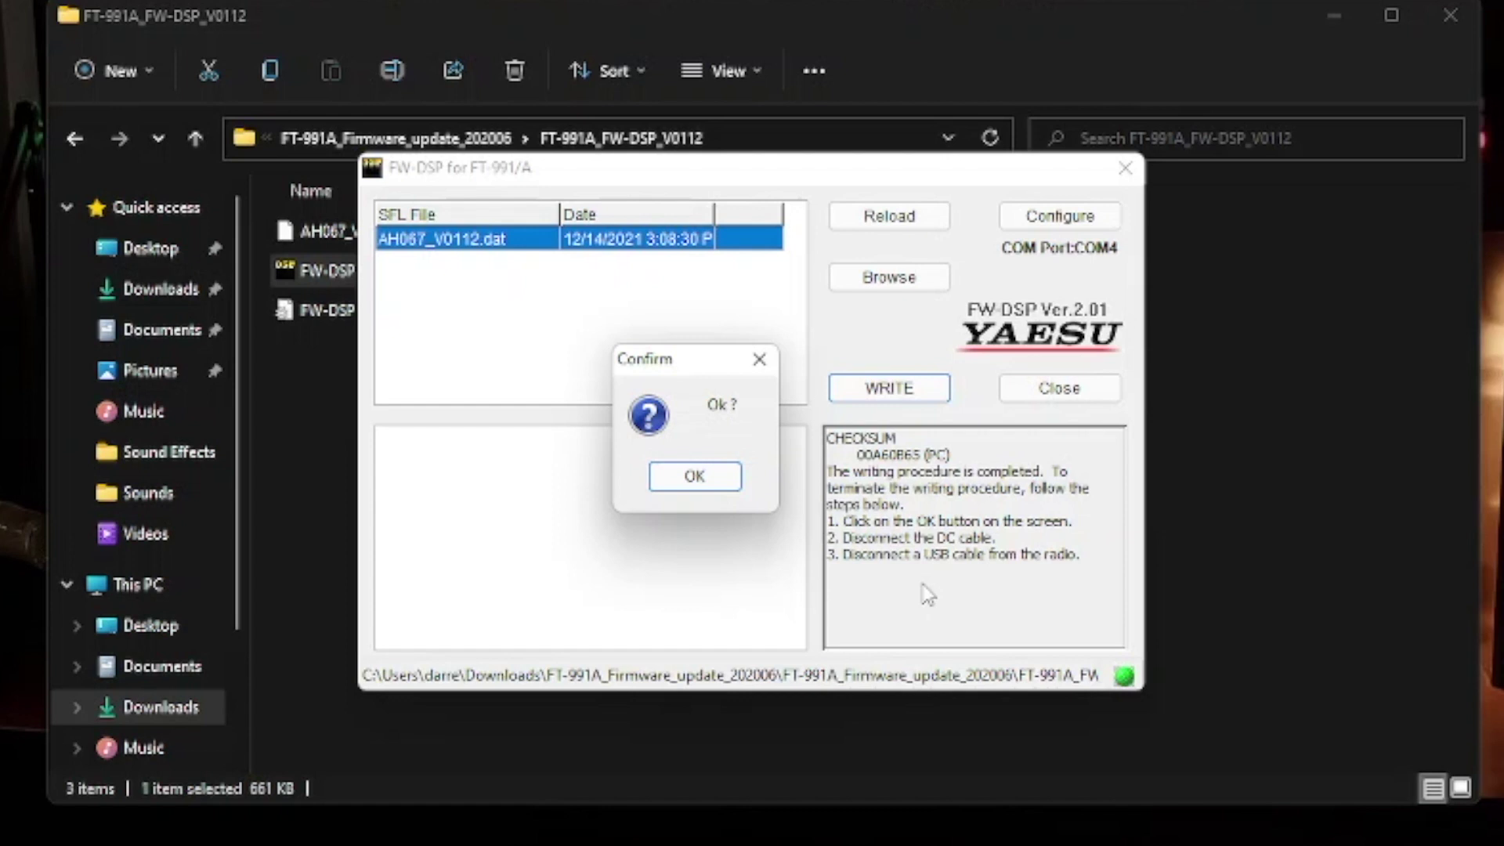
left_click(718, 481)
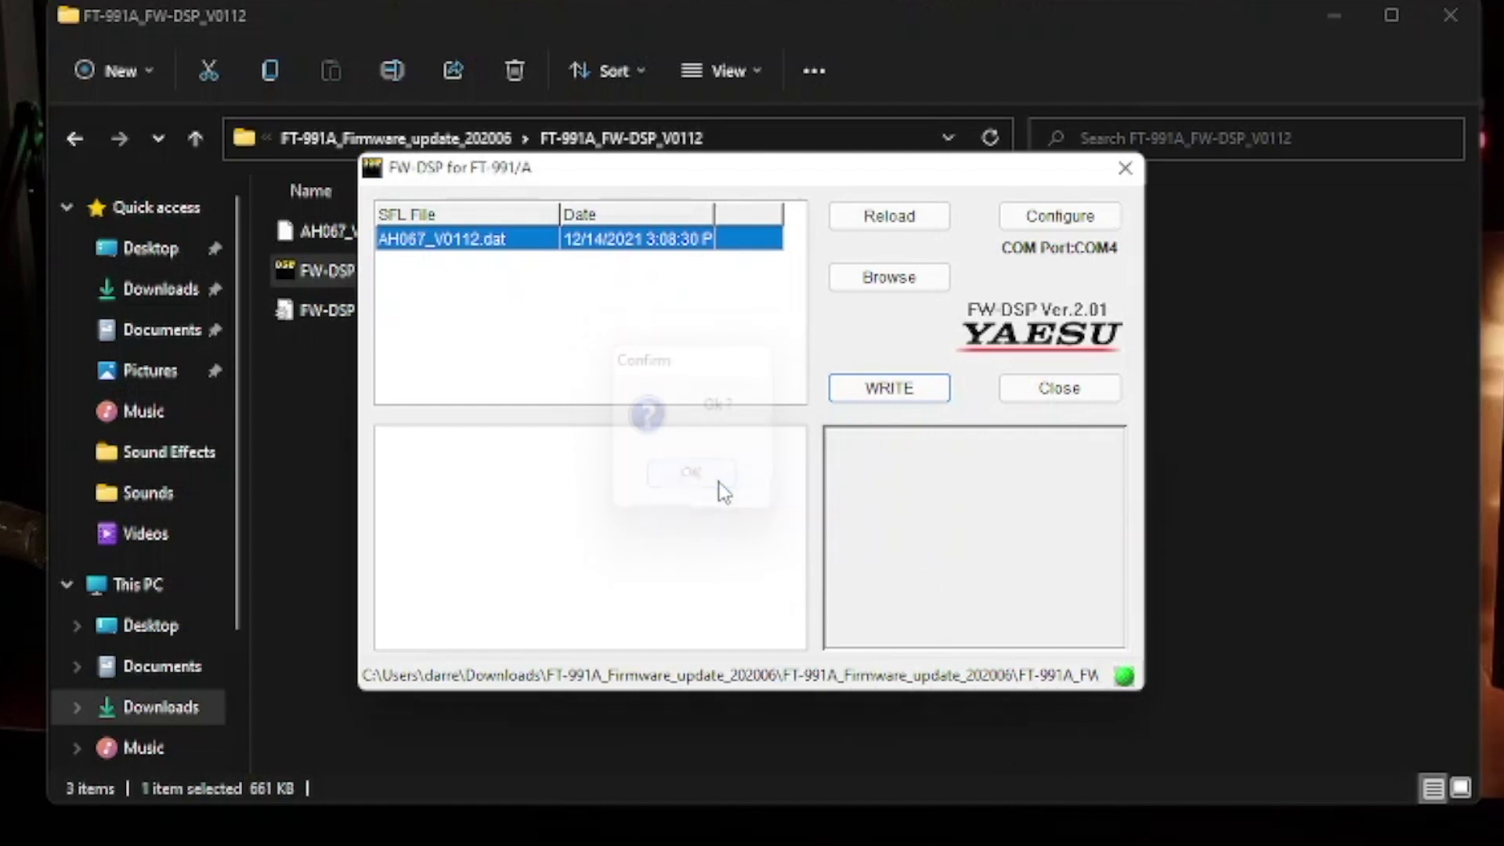
left_click(1059, 385)
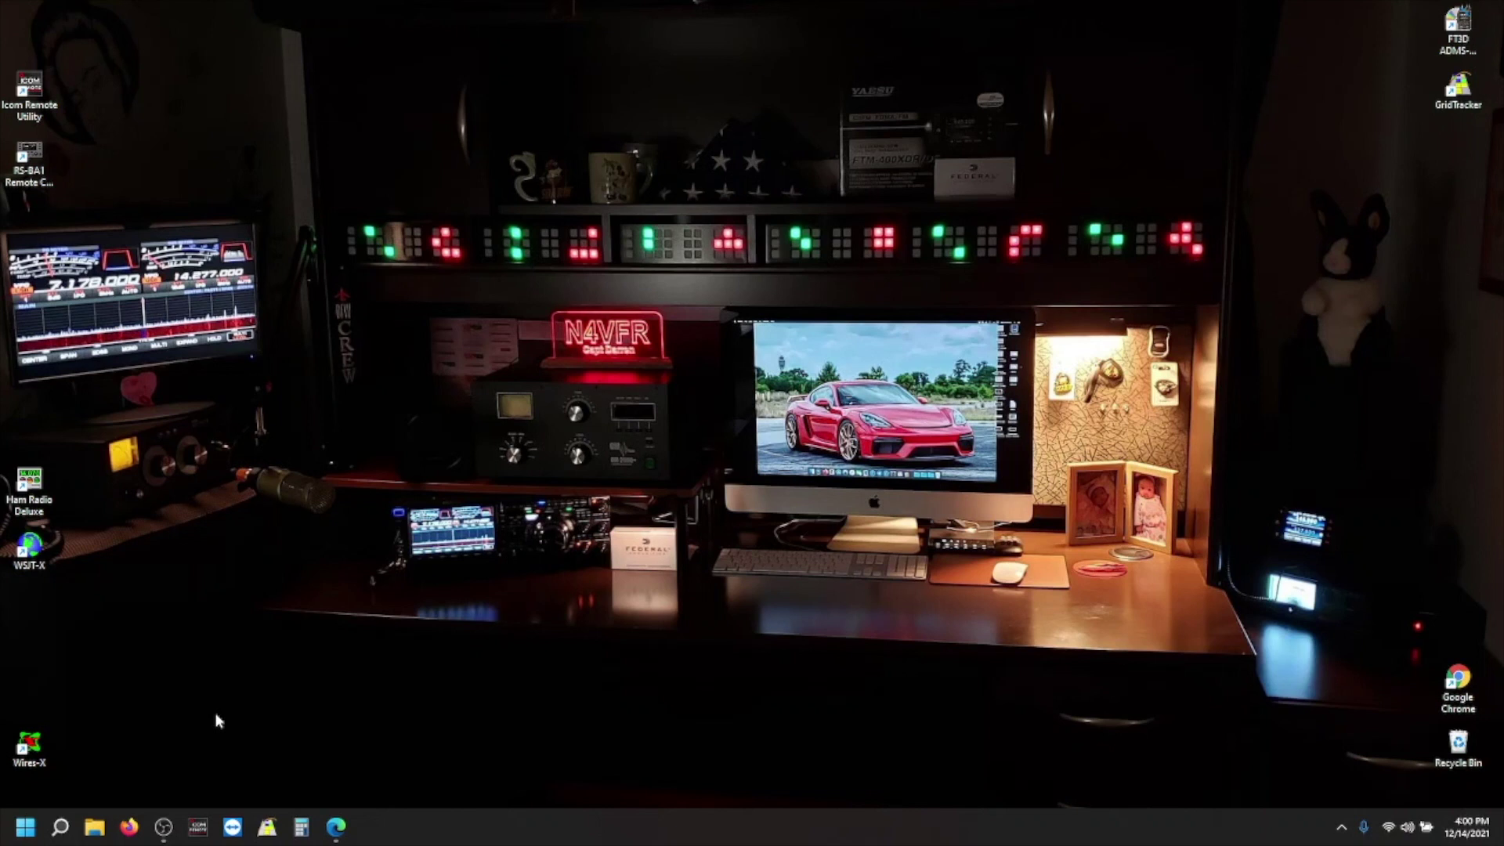
Open the FT-991A_Firmware_Ver_Up_Manual_ENG_1612-B PDF and read the TFT firmware instructions on radio power-on keys and TFW.exe COM port selection.
left_click(95, 827)
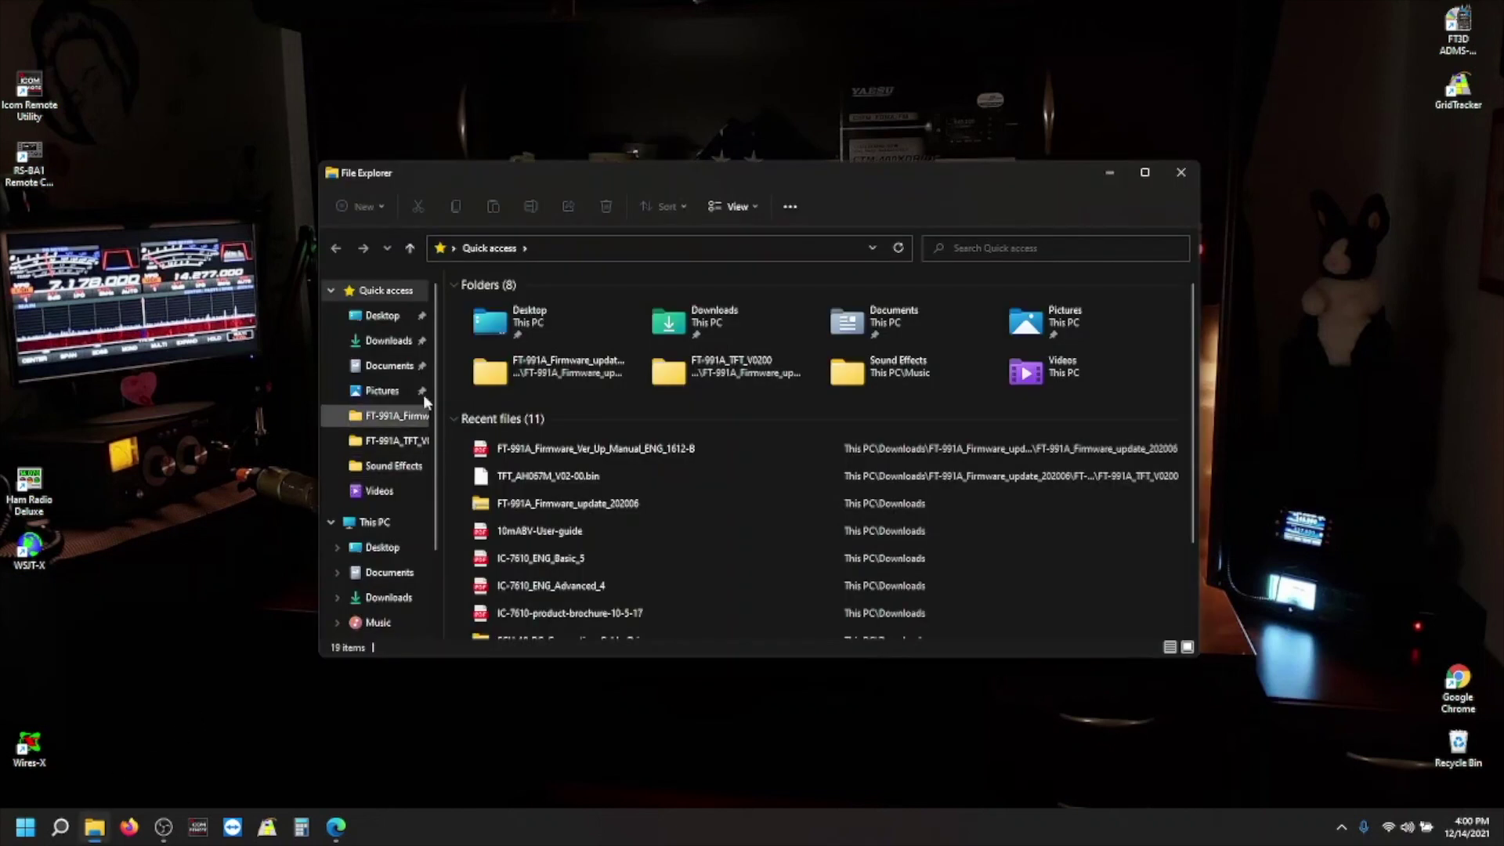
left_click(388, 341)
double_click(494, 351)
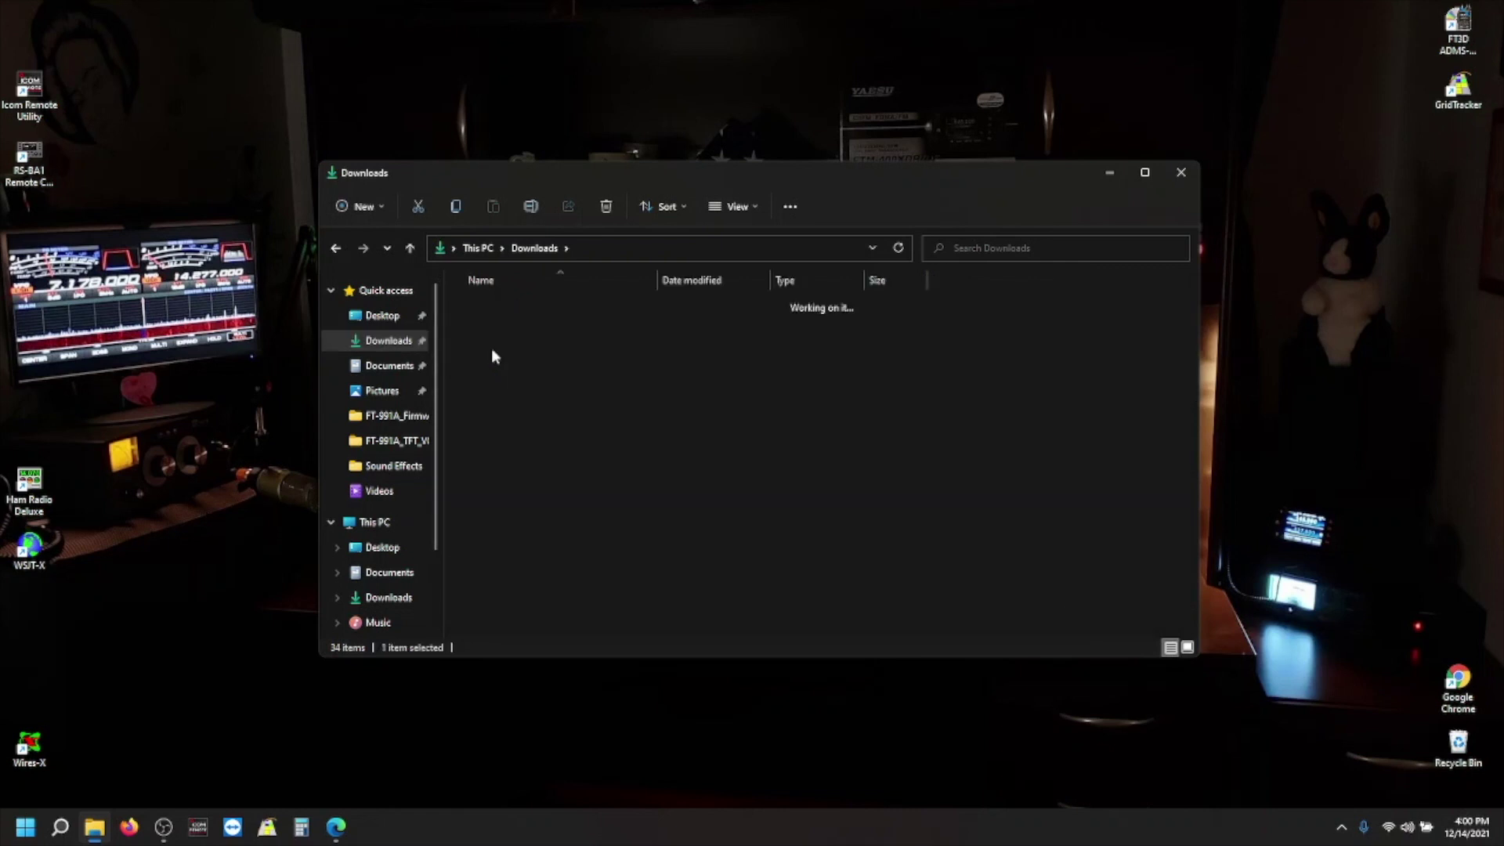
double_click(513, 306)
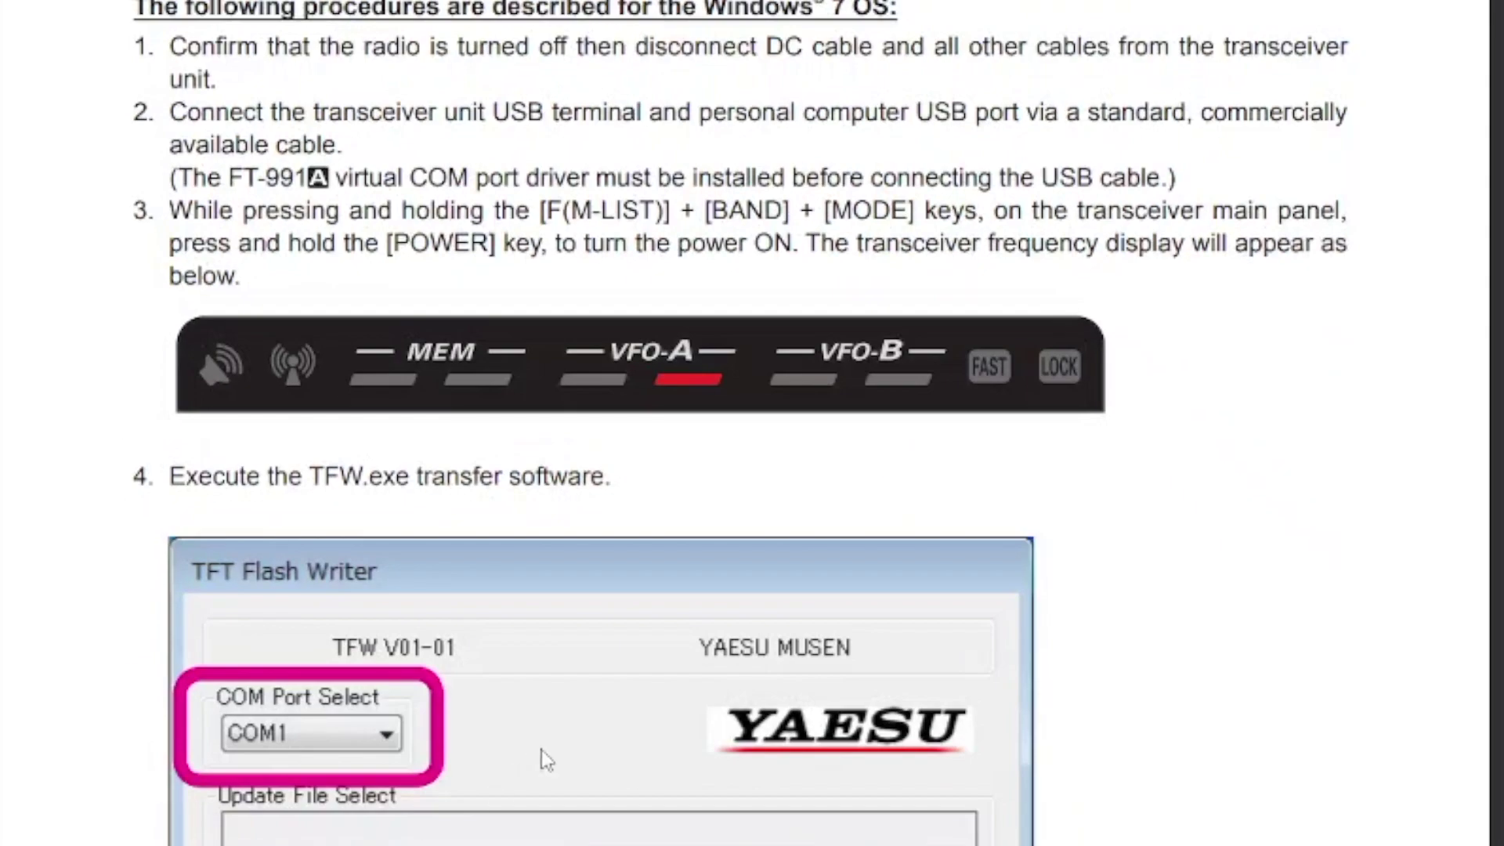
scroll(546, 758, "up", 5)
scroll(915, 588, "down", 5)
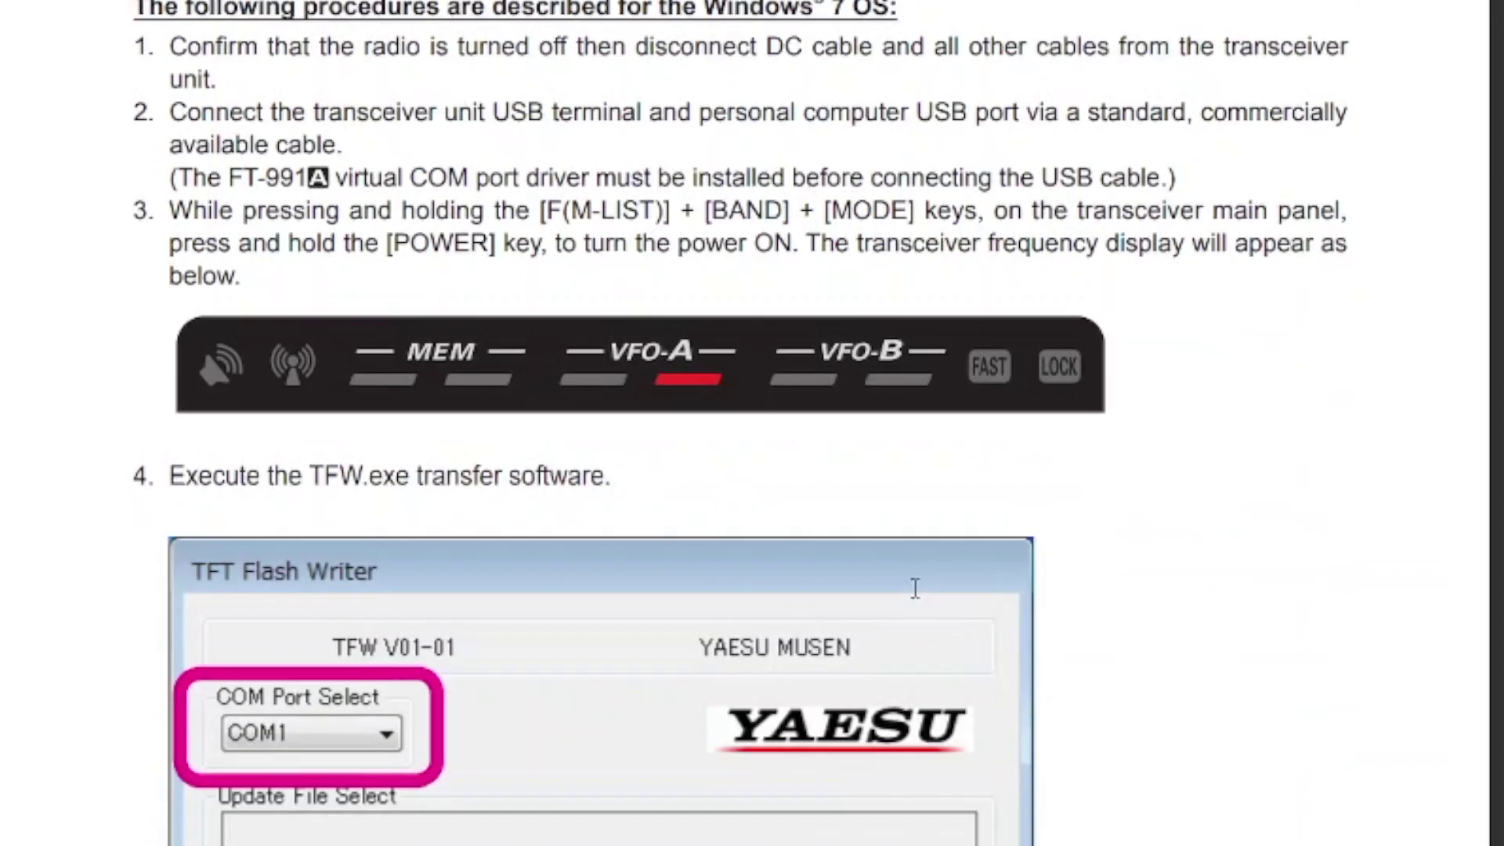
scroll(915, 588, "up", 3)
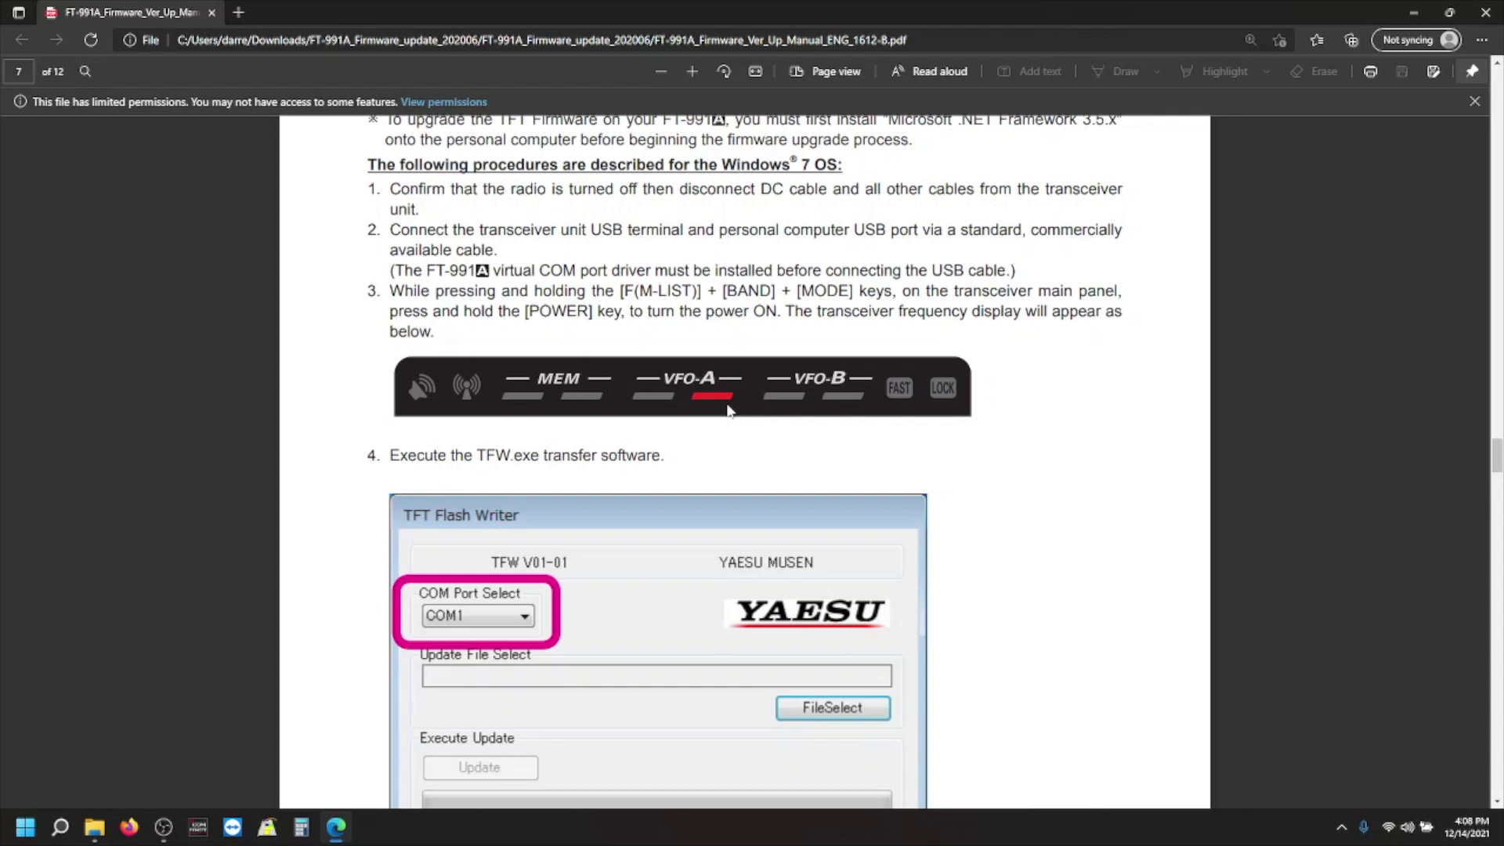
scroll(549, 491, "down", 2)
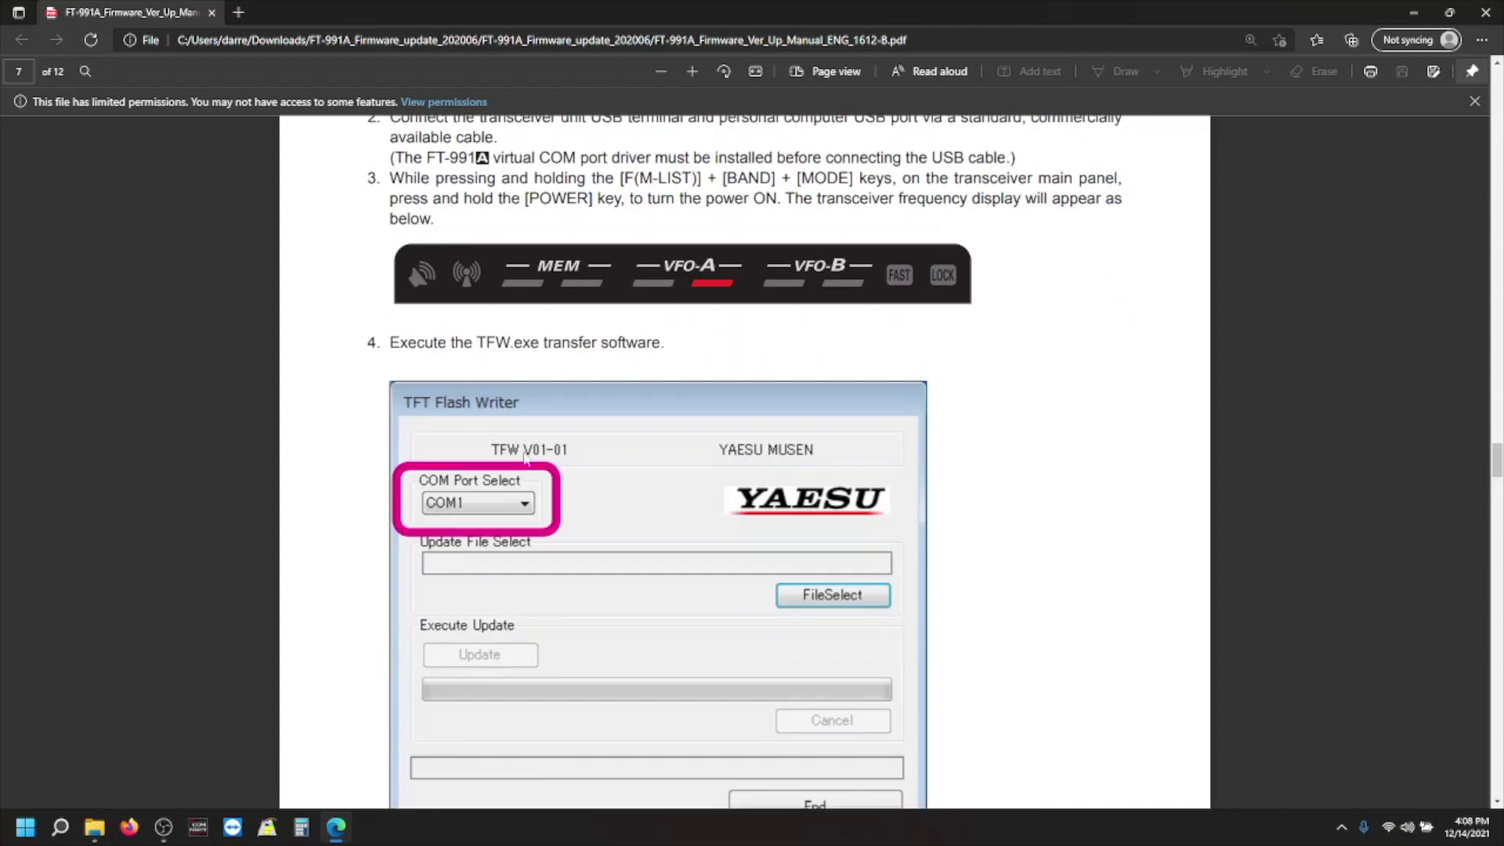
scroll(543, 372, "down", 4)
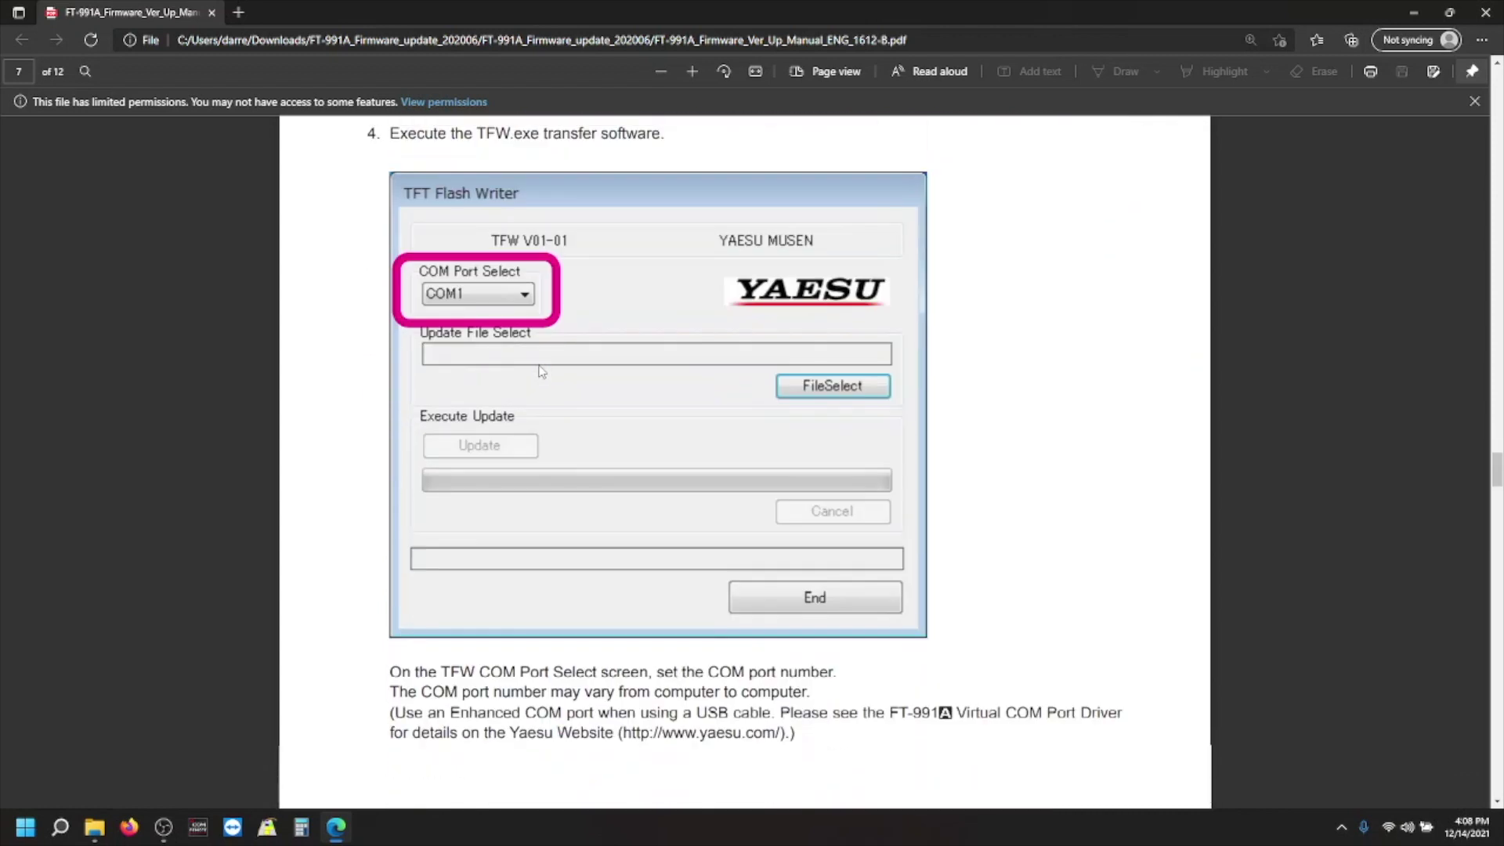
Load TFT_AH067M_V02-00.bin from FT-991A_TFT_V0200 into TFT Flash Writer, write the TFT firmware to the radio, and close the writer.
left_click(1414, 13)
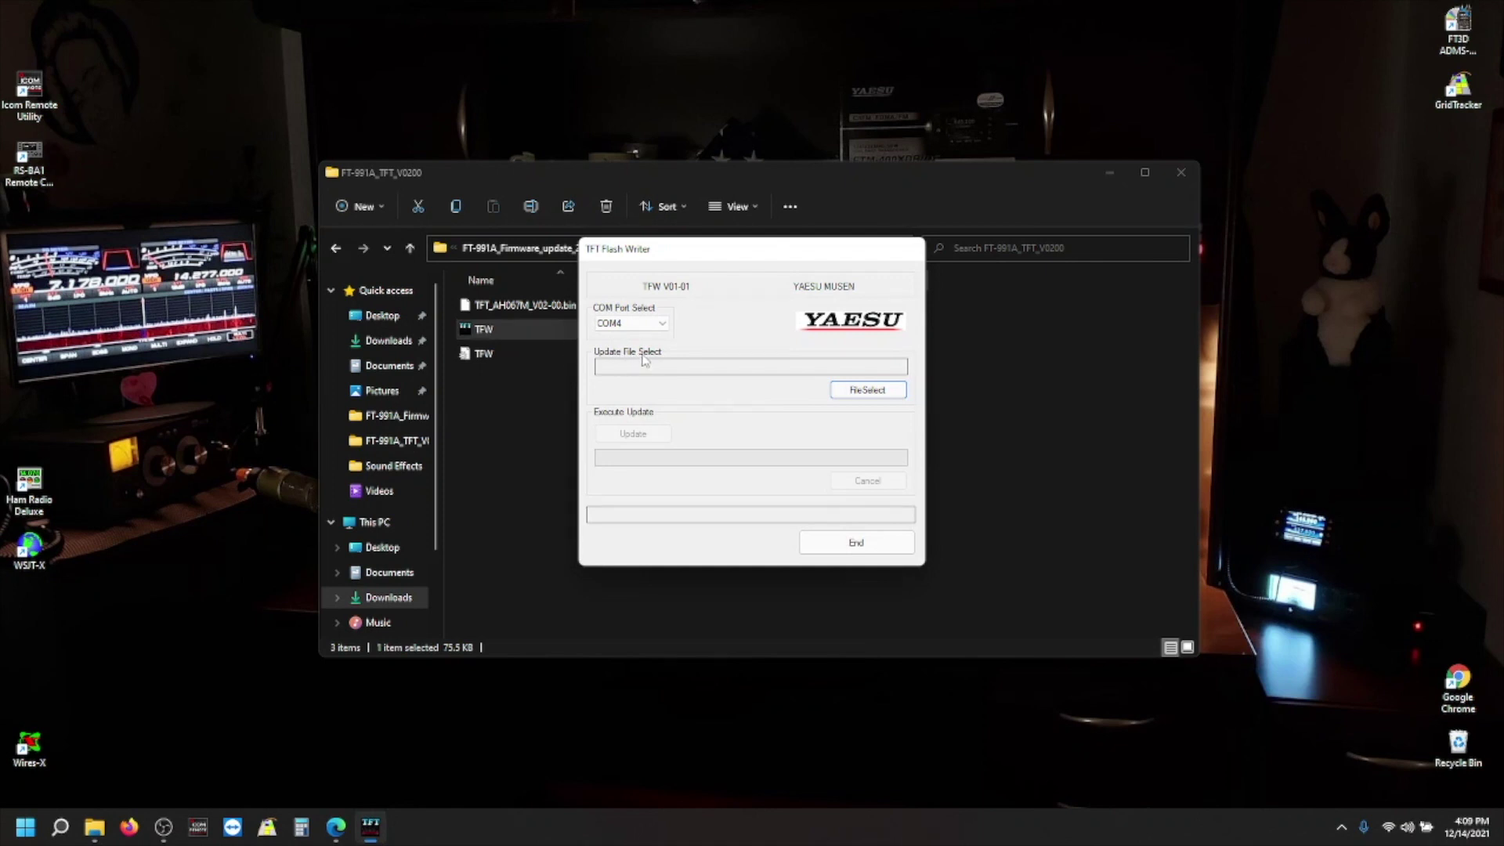
left_click(860, 392)
left_click(843, 397)
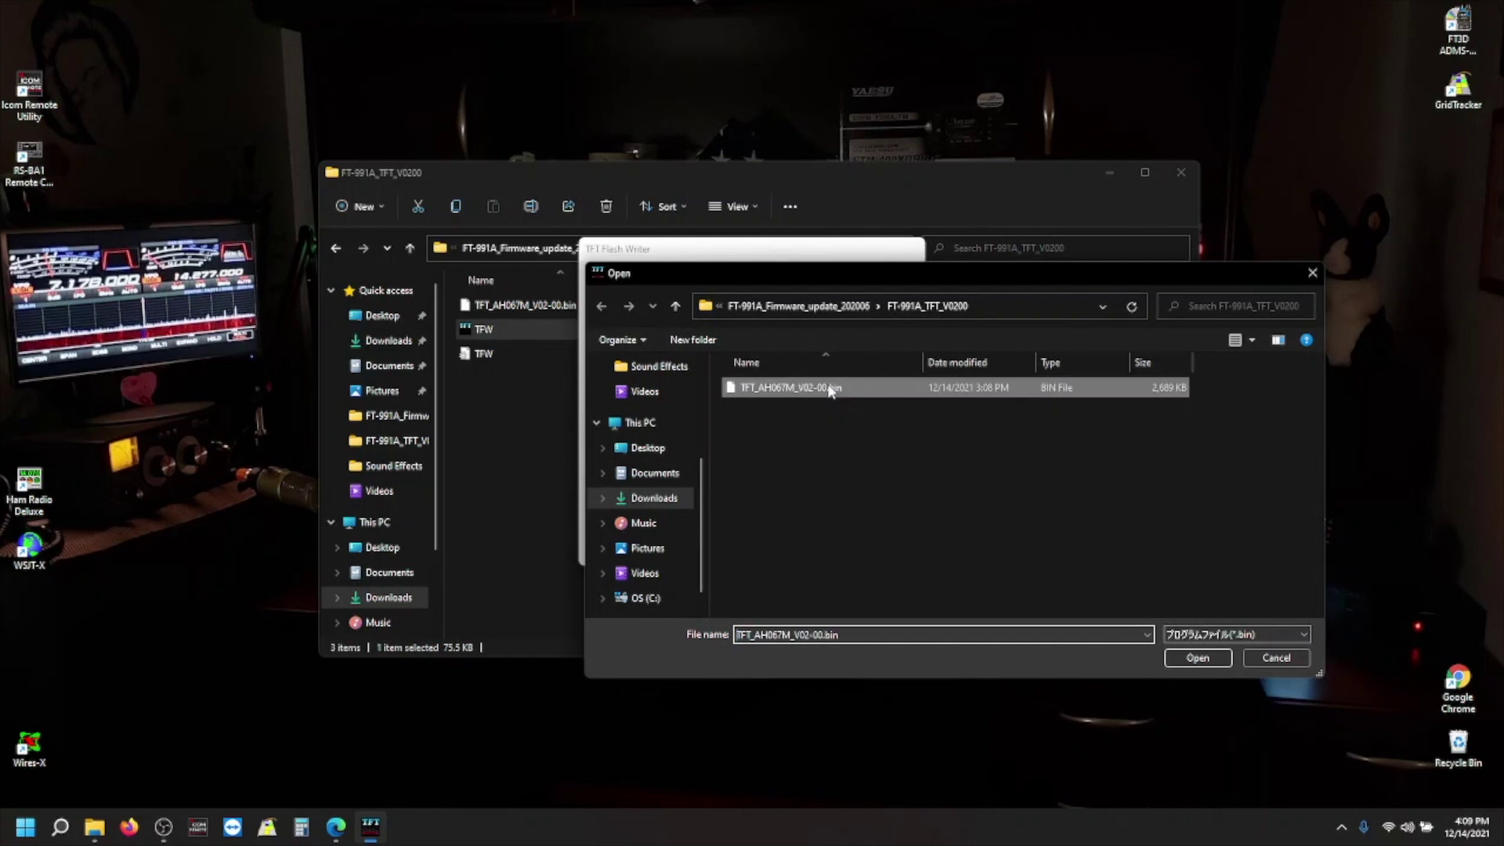
left_click(1196, 655)
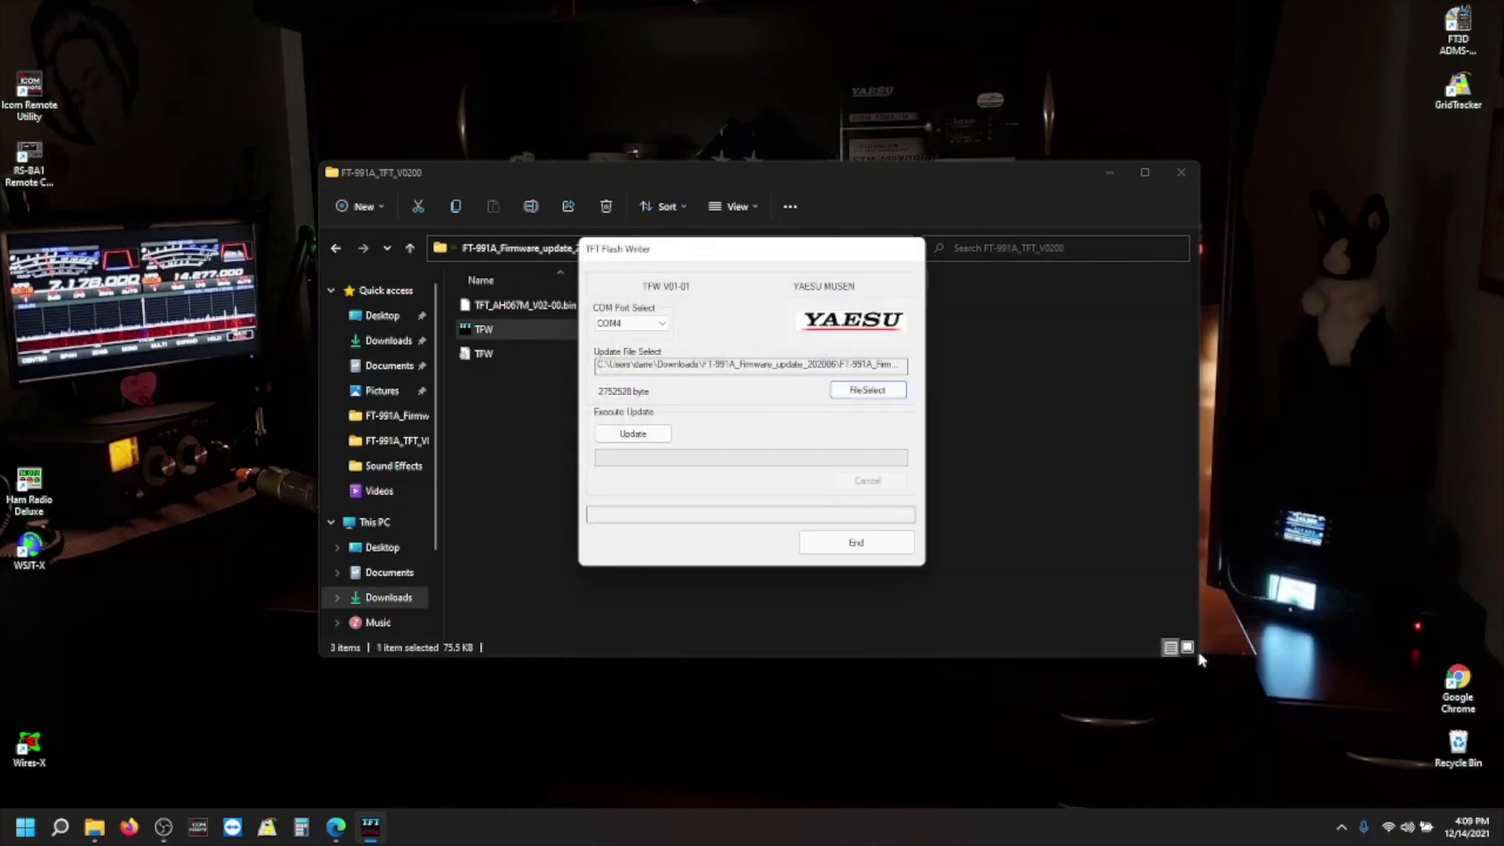
left_click(656, 436)
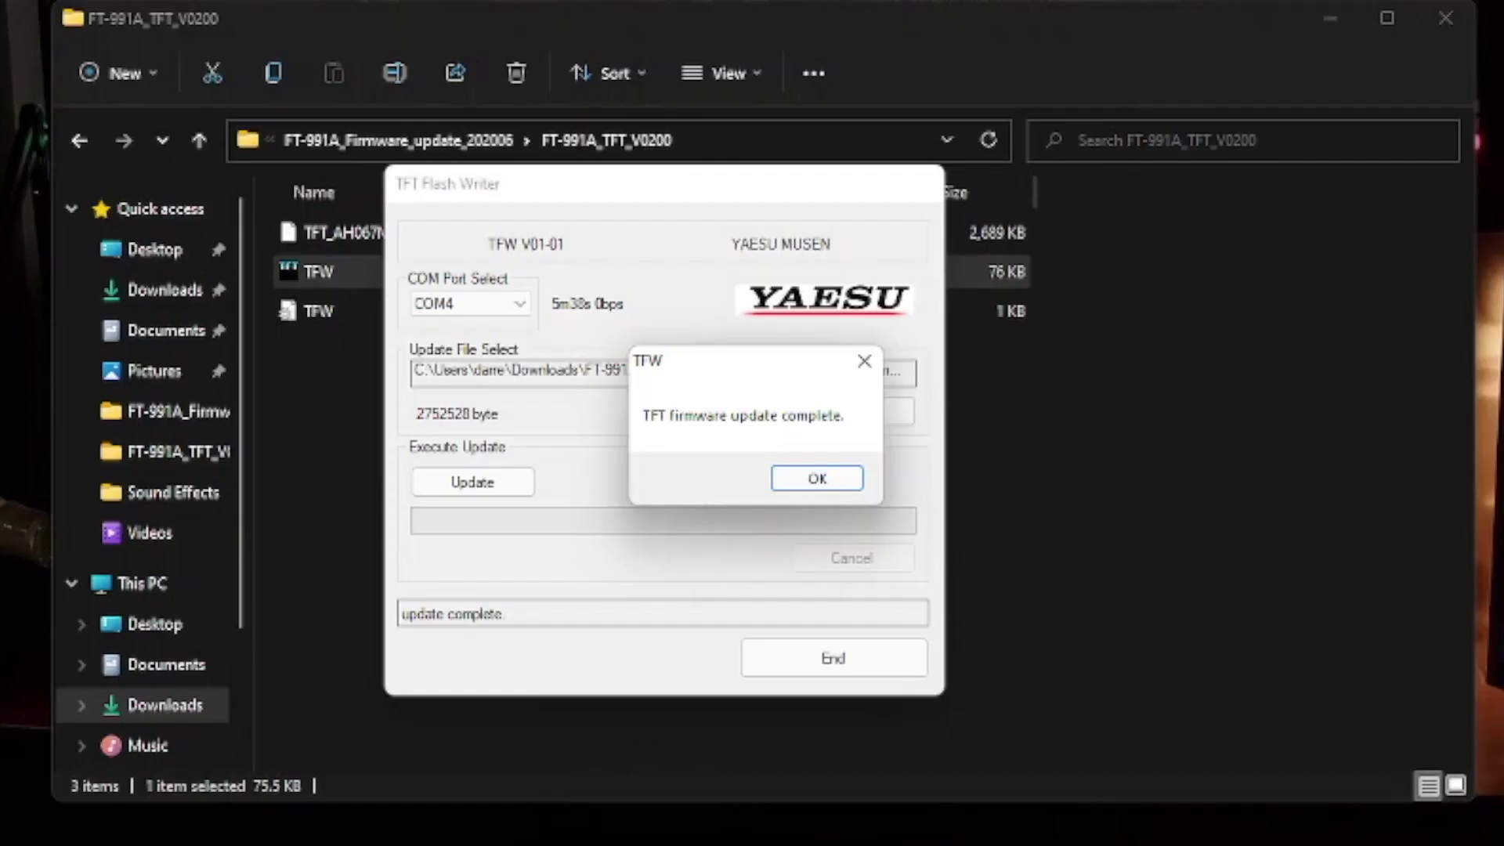
left_click(842, 480)
left_click(776, 665)
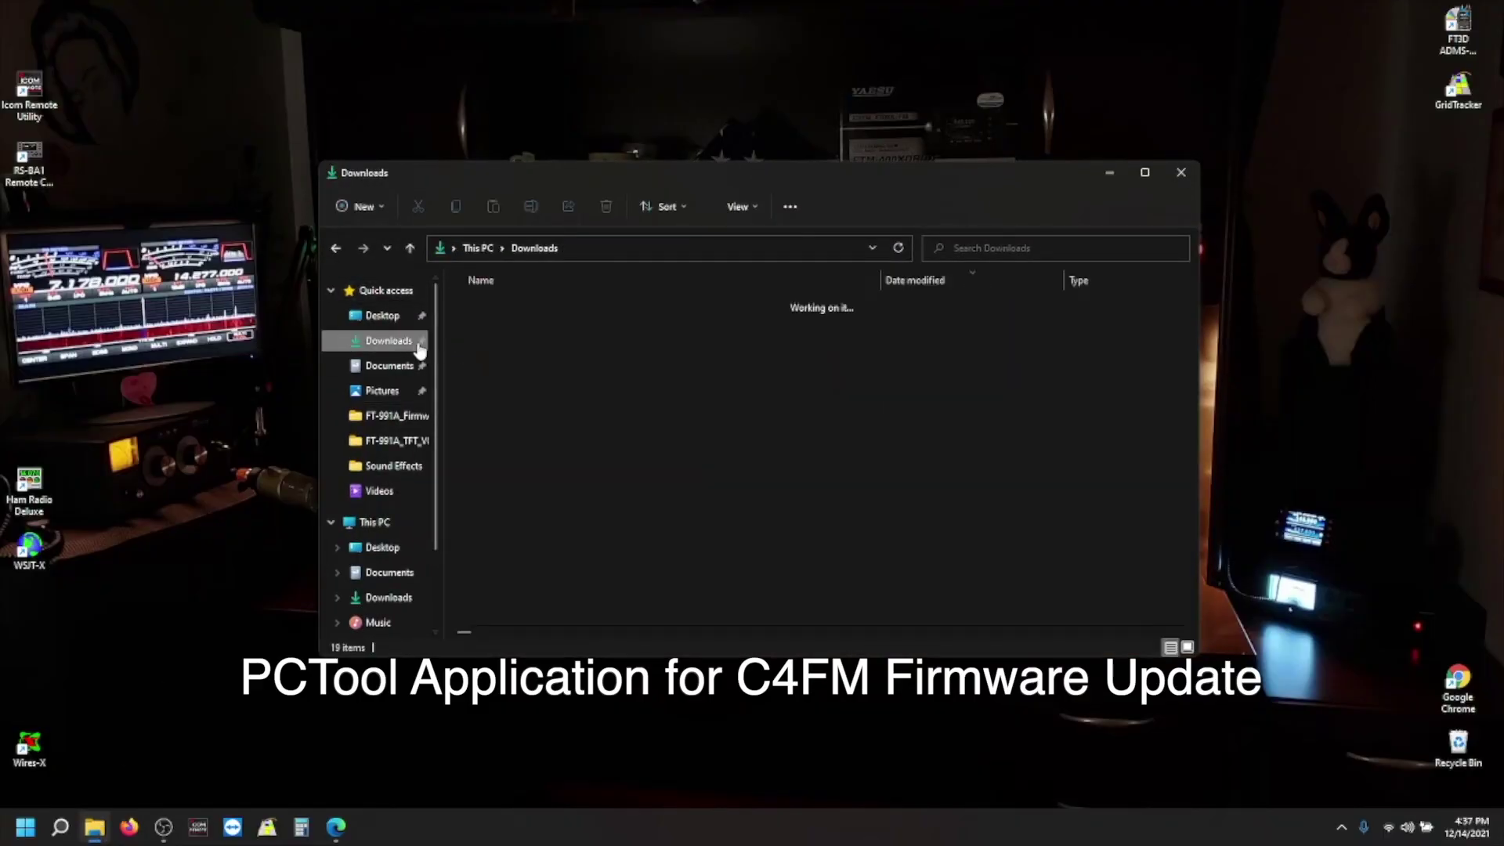
Launch the PCTOOLe_v0415 application from the PCTOOLe_v0415 folder inside the extracted FT-991A_Firmware_update_202006 folder in Downloads.
left_click(543, 352)
double_click(542, 351)
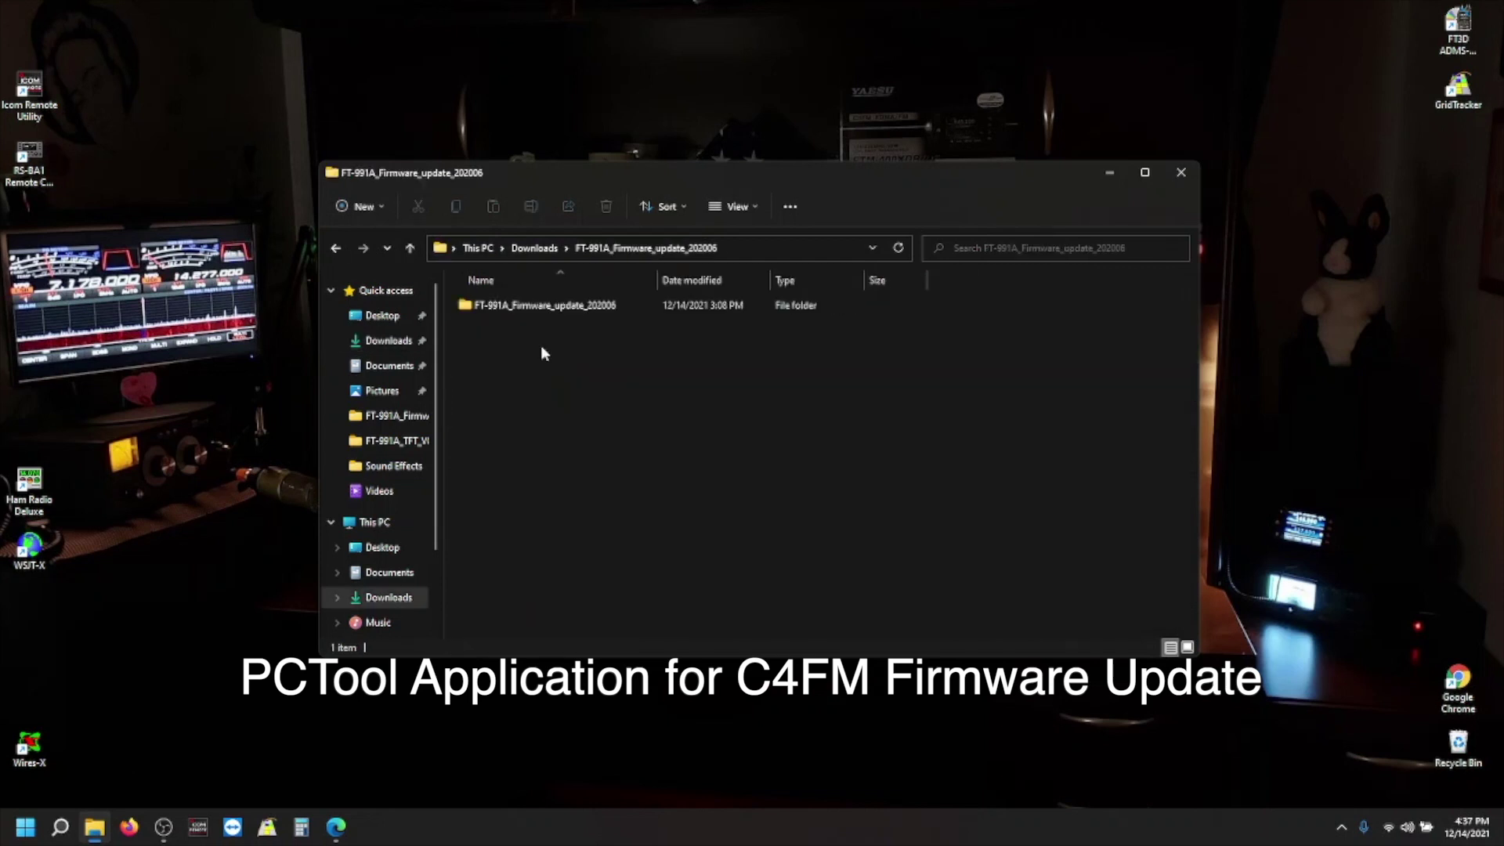
double_click(567, 305)
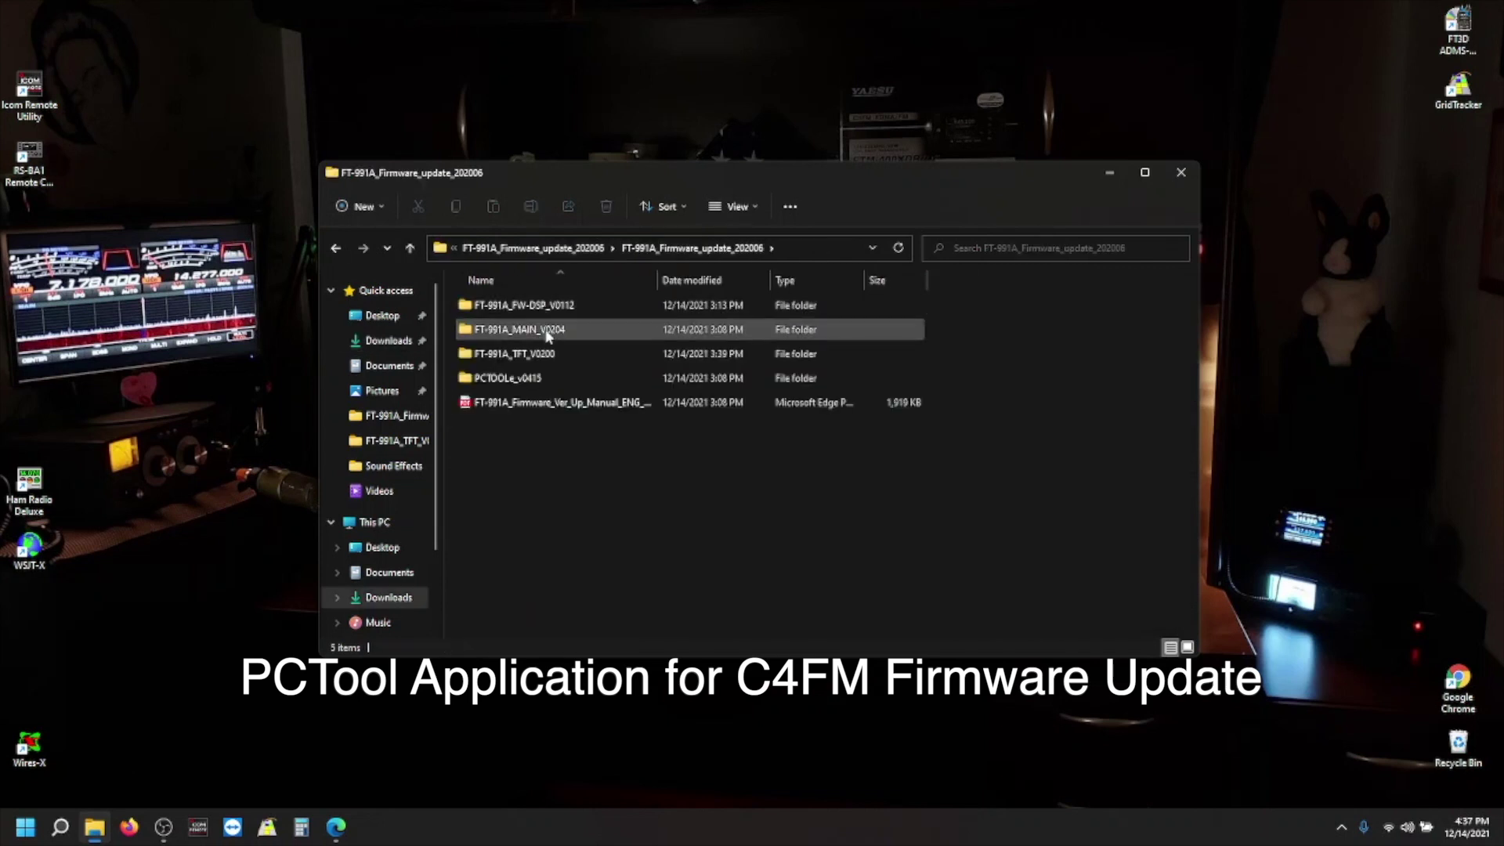
double_click(521, 380)
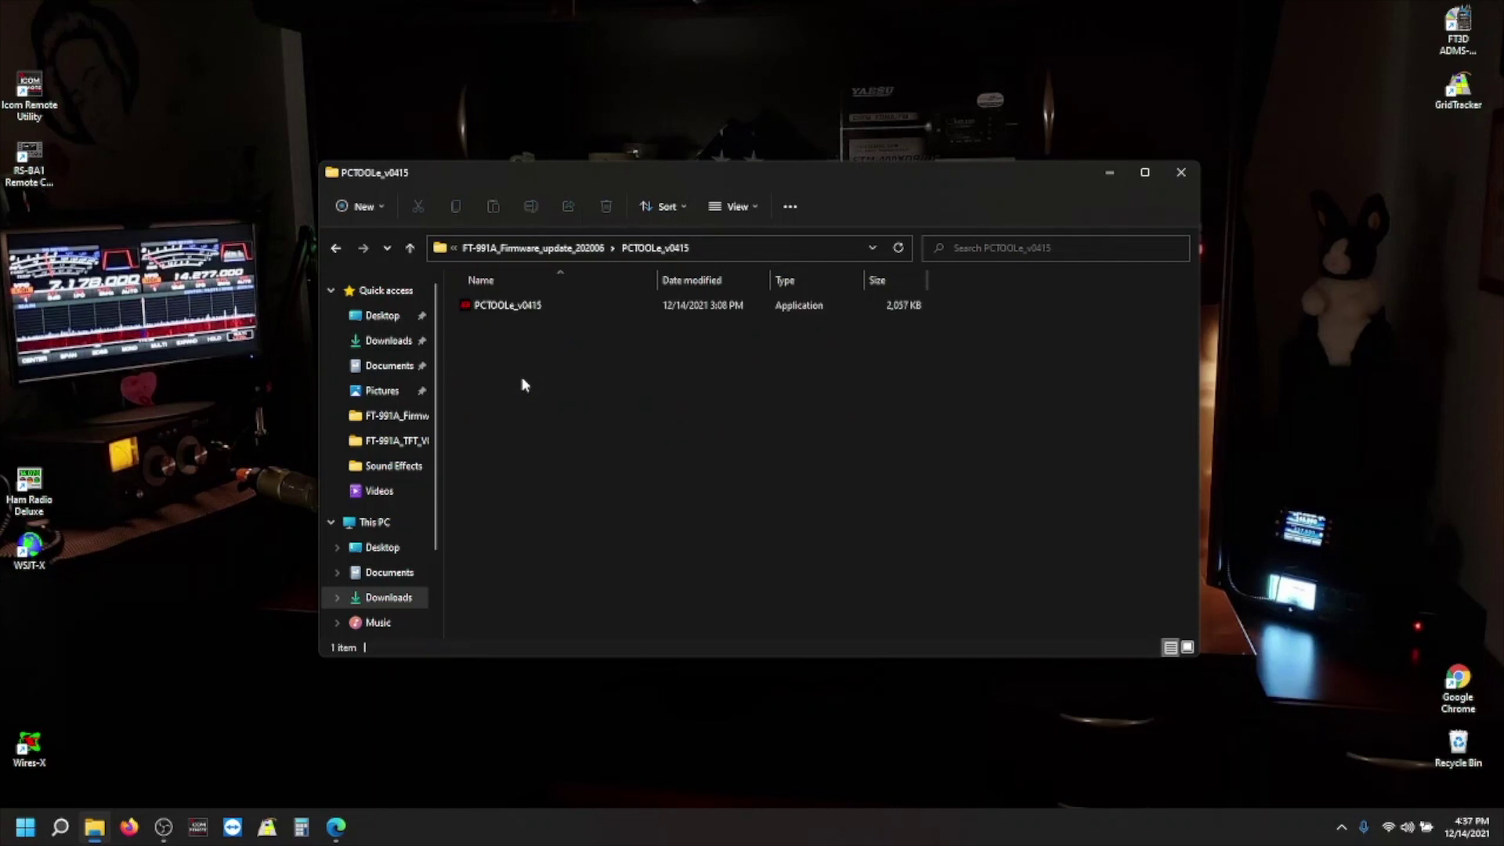
double_click(529, 308)
Set the COM port to COM4 and write the version 04.15 C4FM DSP firmware to the radio.
left_click(829, 406)
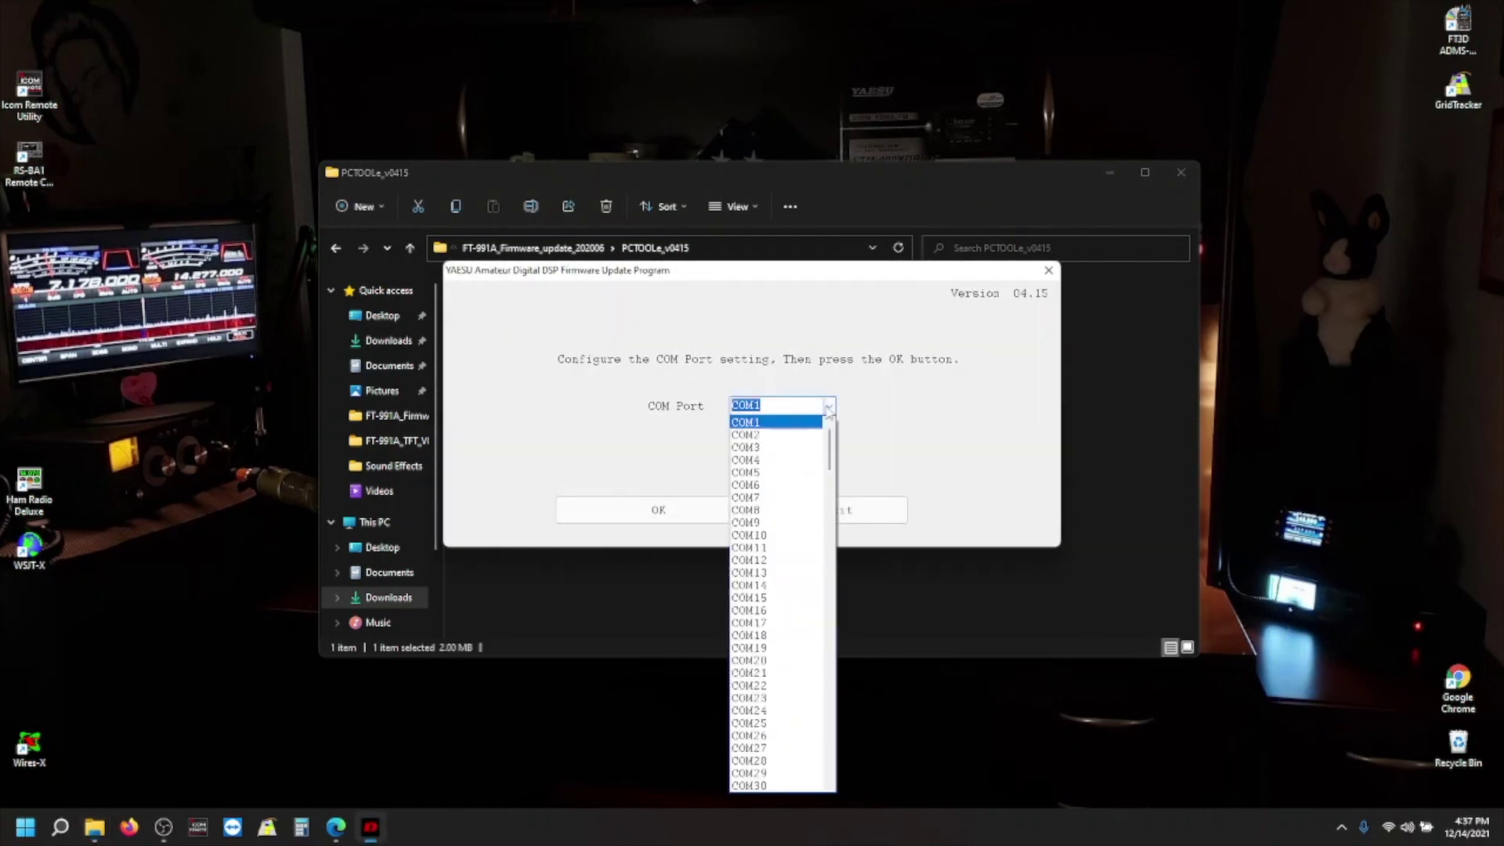
left_click(789, 461)
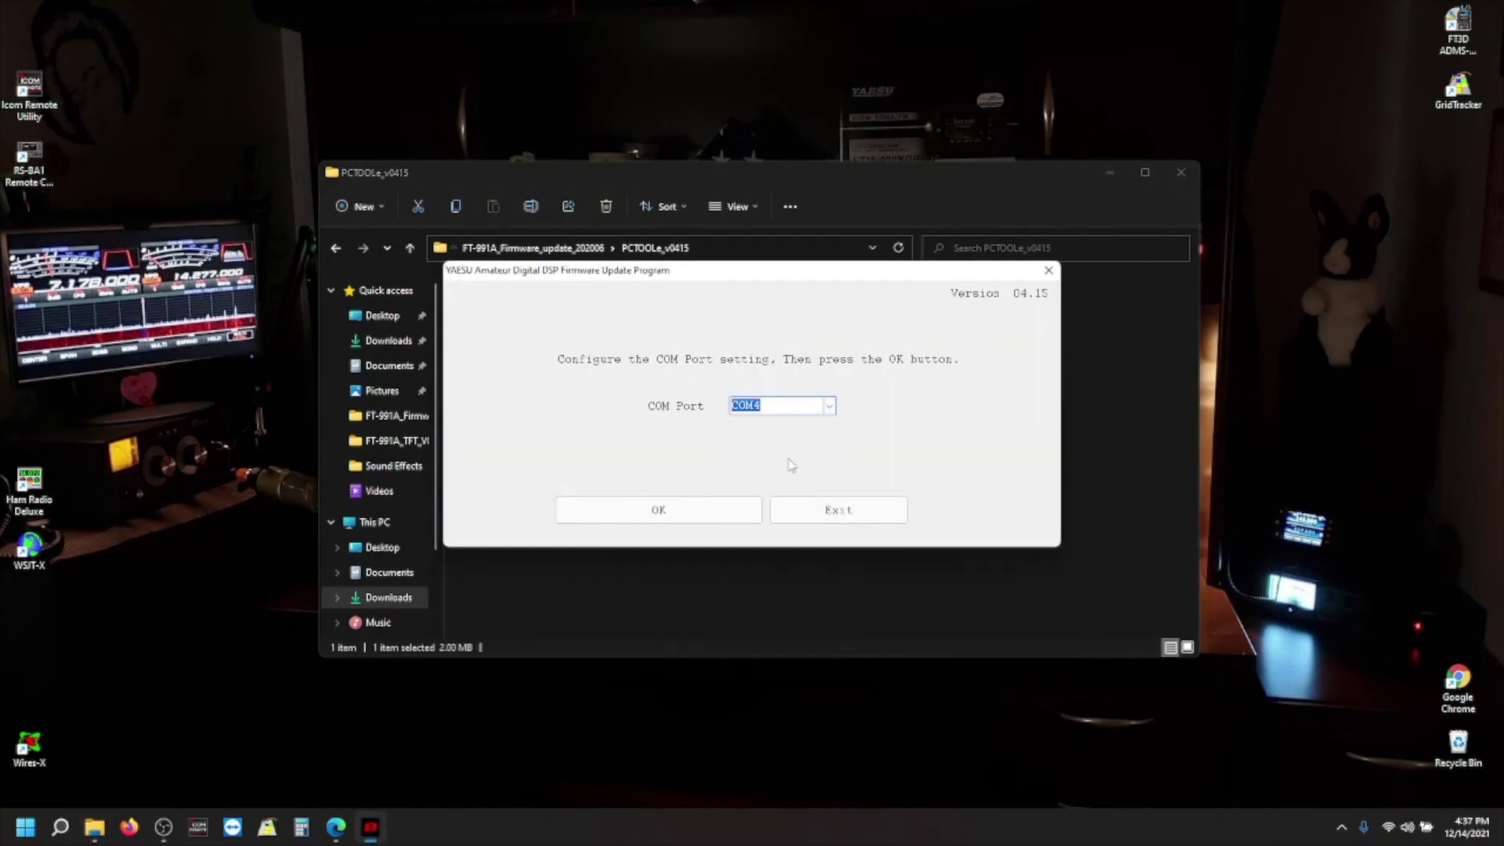
left_click(671, 513)
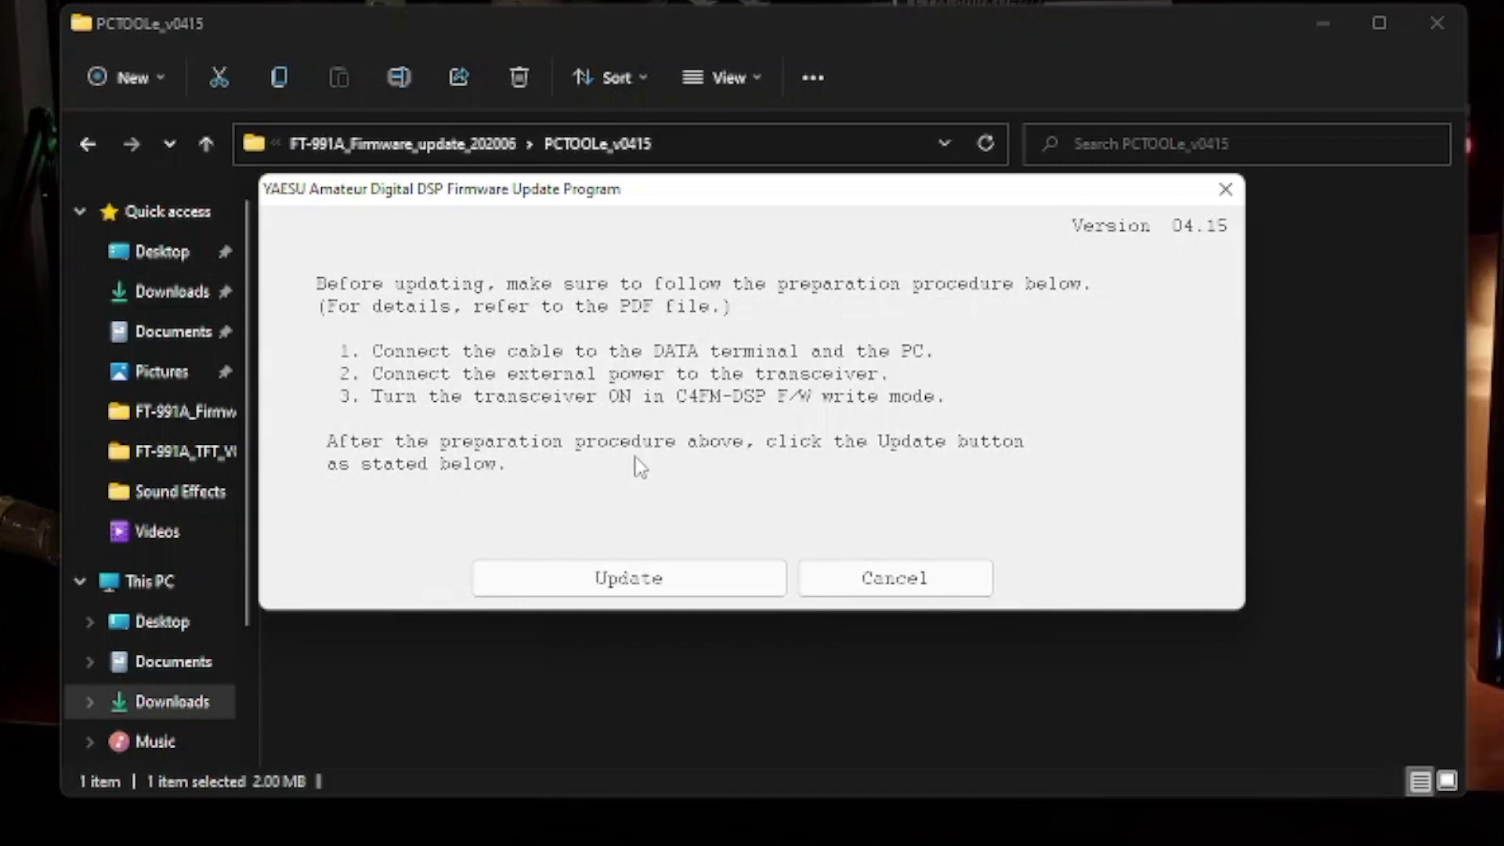
left_click(675, 586)
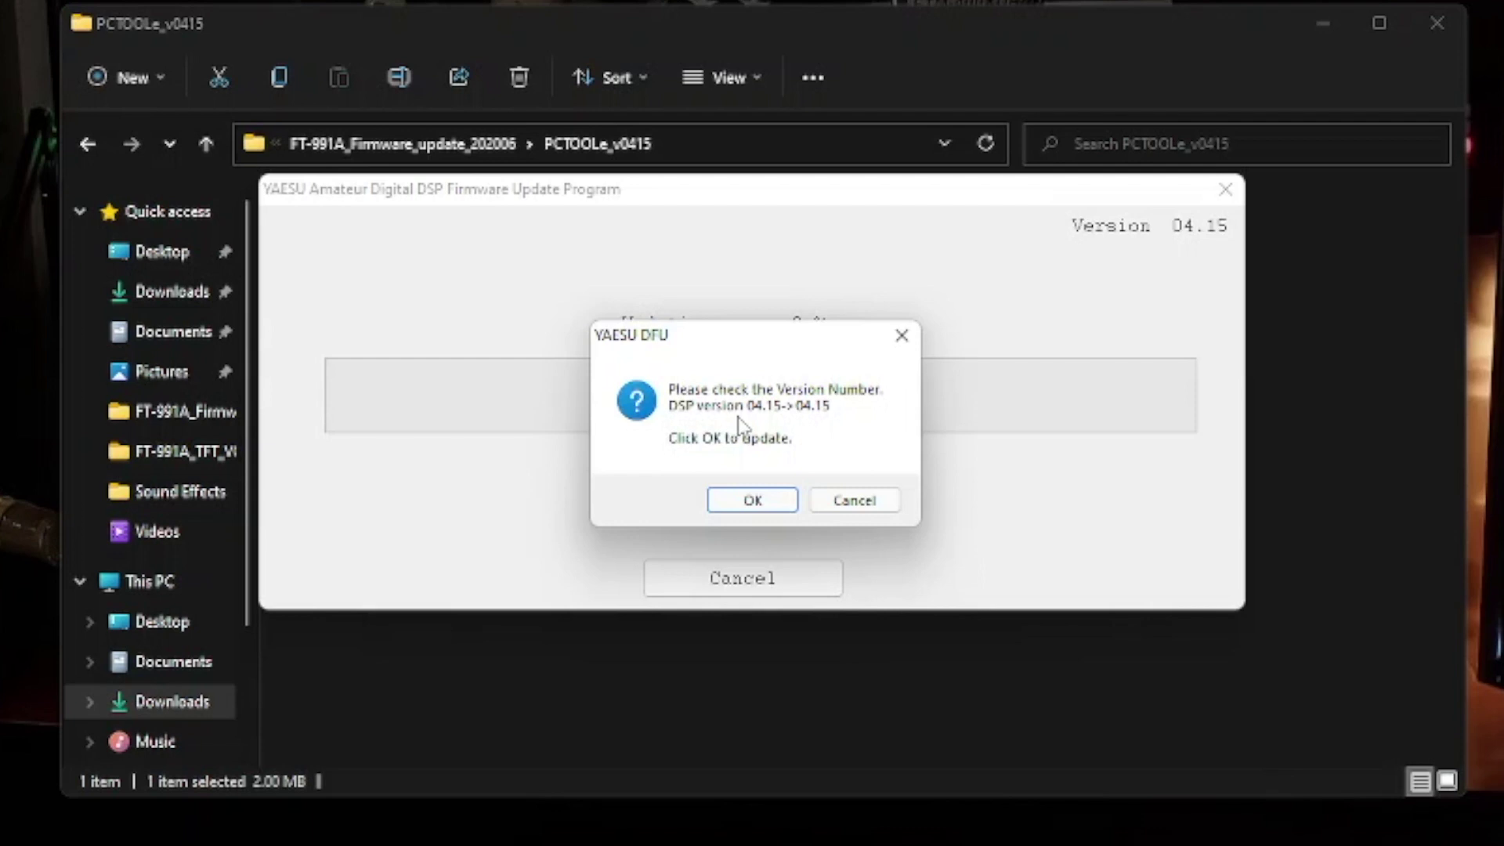
left_click(757, 498)
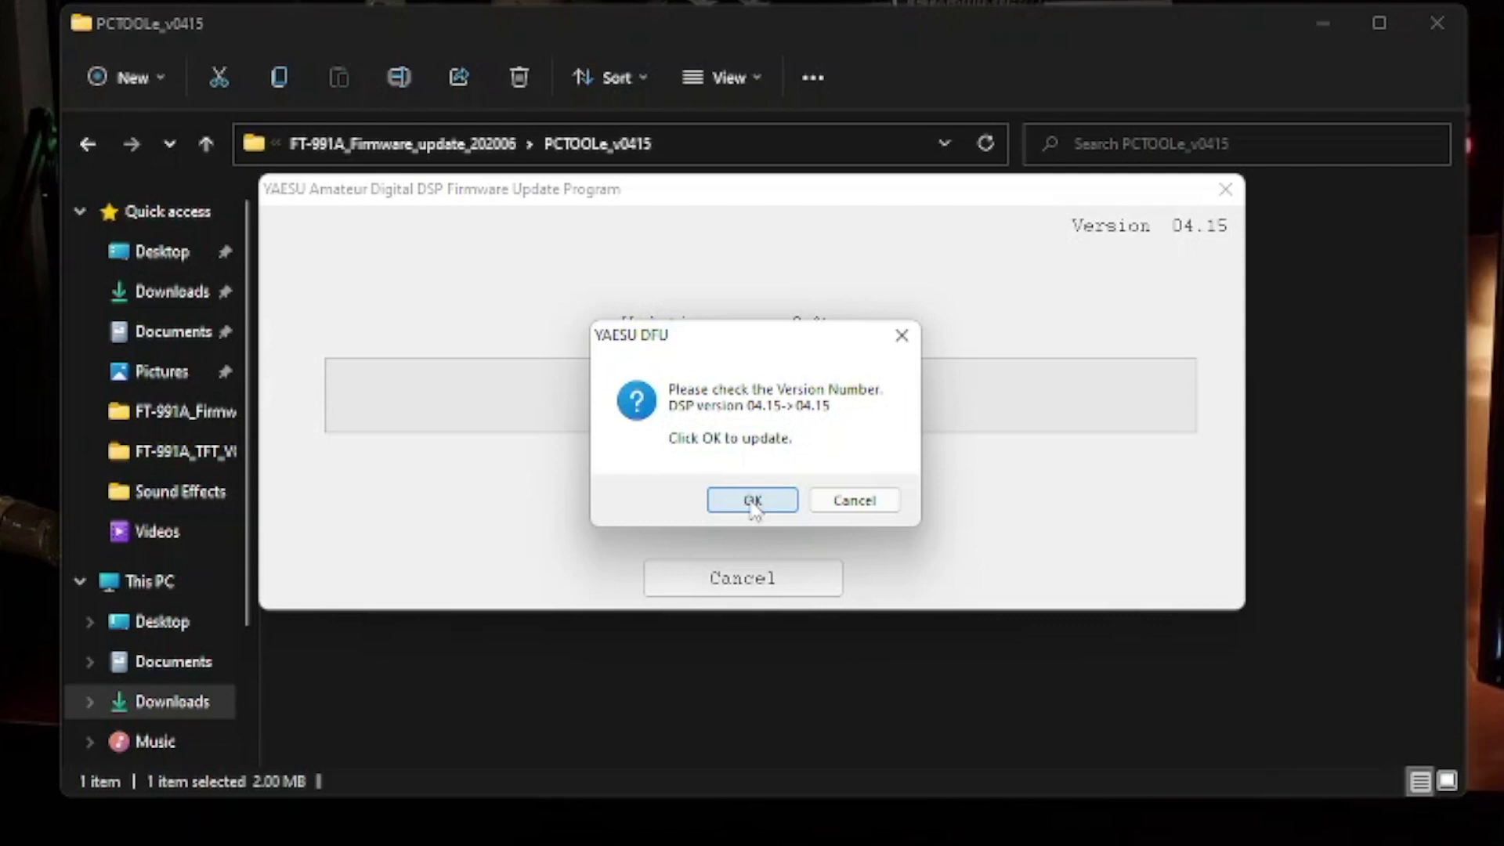
left_click(752, 503)
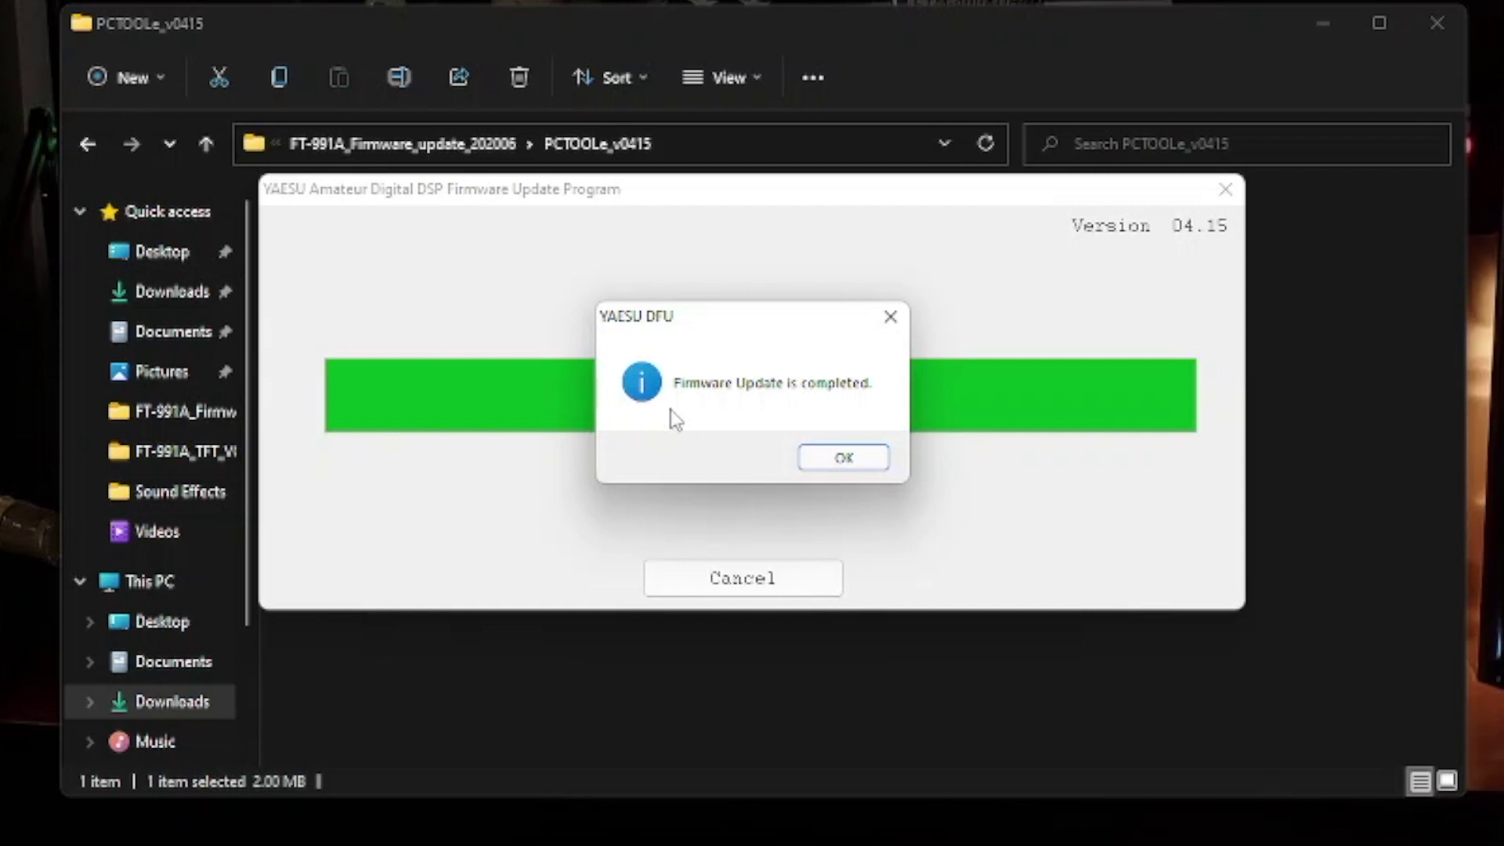
left_click(845, 462)
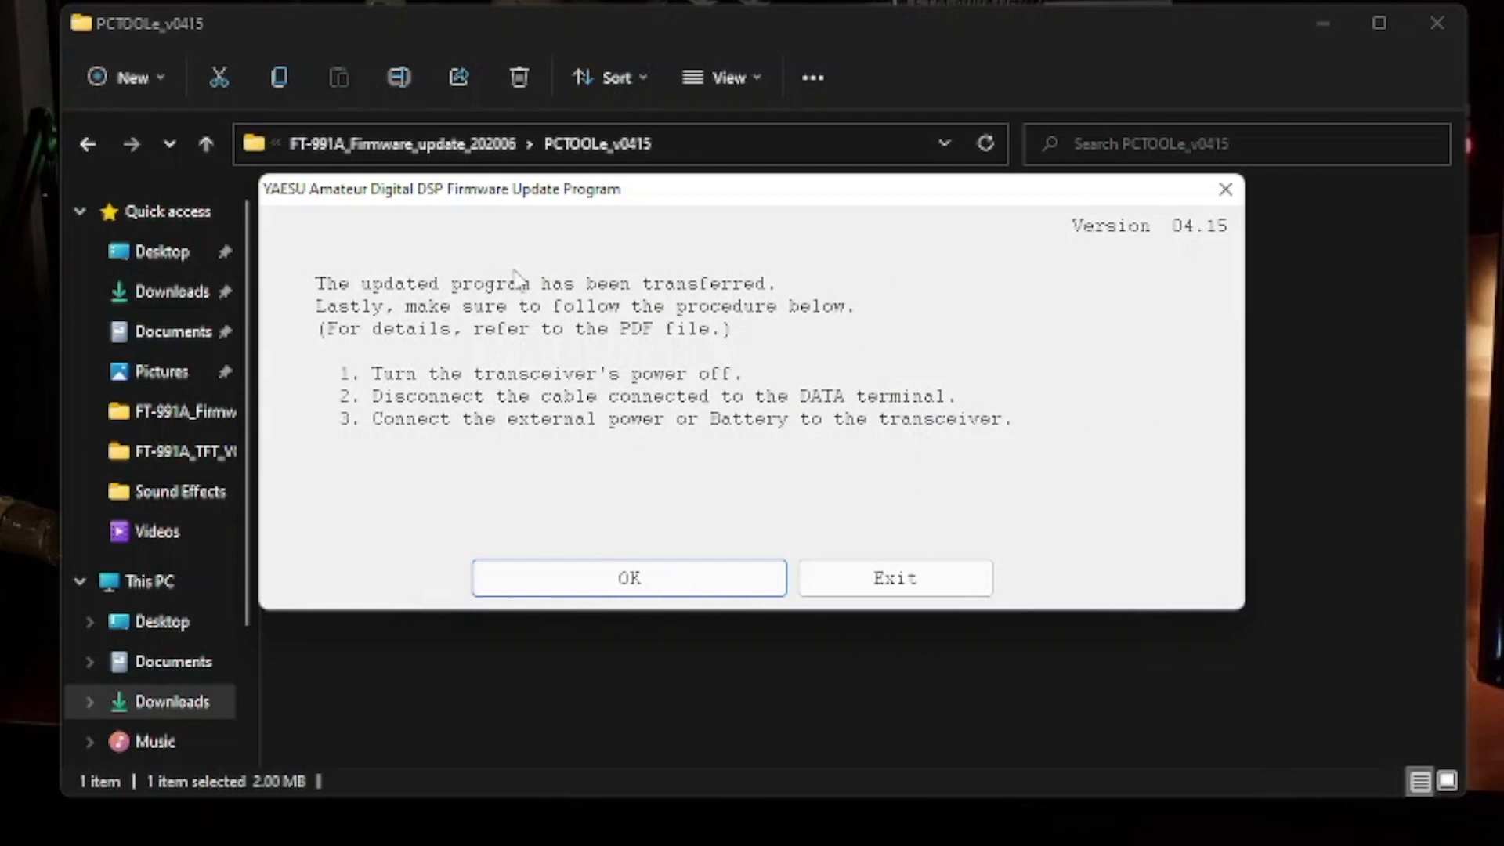